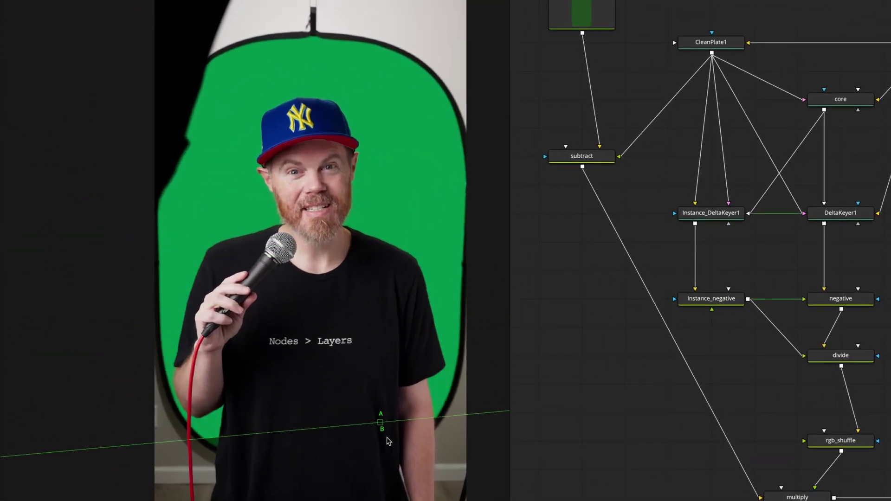
Delete every node except the footage loader and turn off the viewer's split wipe comparison.
{"action": "left_click_drag", "start_coordinate": [389, 441], "coordinate": [327, 246]}
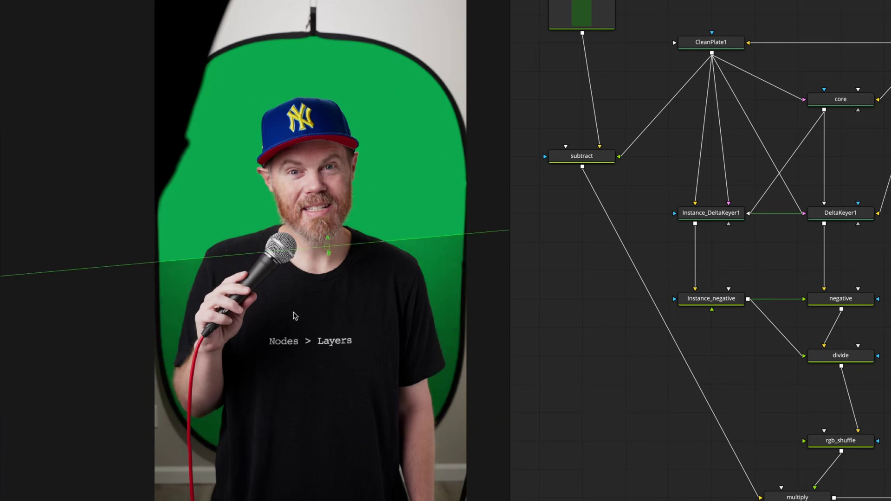
{"action": "left_click_drag", "start_coordinate": [675, 10], "coordinate": [890, 457]}
{"action": "key", "text": "Delete"}
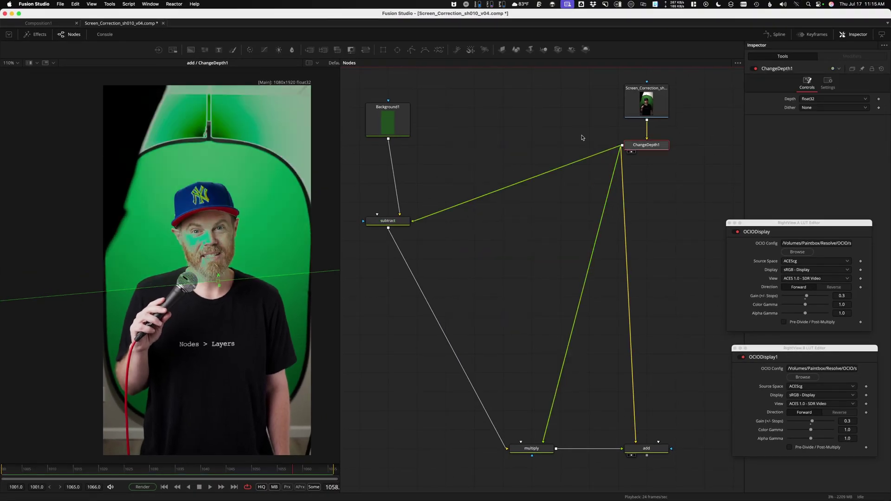
{"action": "left_click_drag", "start_coordinate": [580, 135], "coordinate": [686, 465]}
{"action": "key", "text": "Delete"}
{"action": "left_click_drag", "start_coordinate": [351, 86], "coordinate": [554, 463]}
{"action": "key", "text": "Delete"}
{"action": "left_click", "coordinate": [180, 198]}
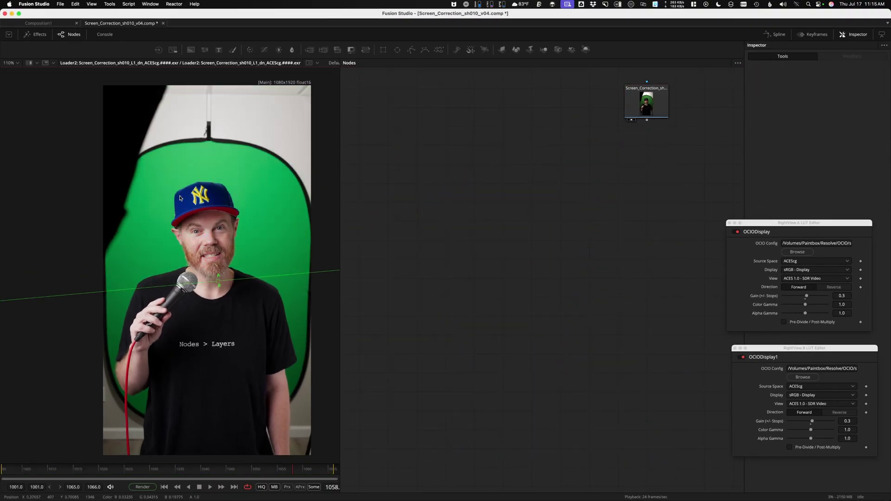
{"action": "key", "text": "comma"}
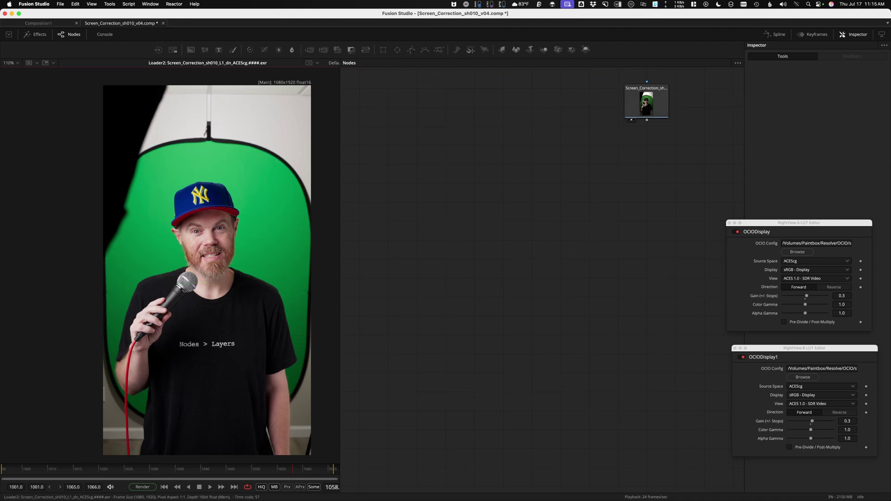
Widen the viewer area, reposition the footage loader in the node graph, and fit the whole image in the viewer.
{"action": "left_click_drag", "start_coordinate": [649, 99], "coordinate": [533, 99]}
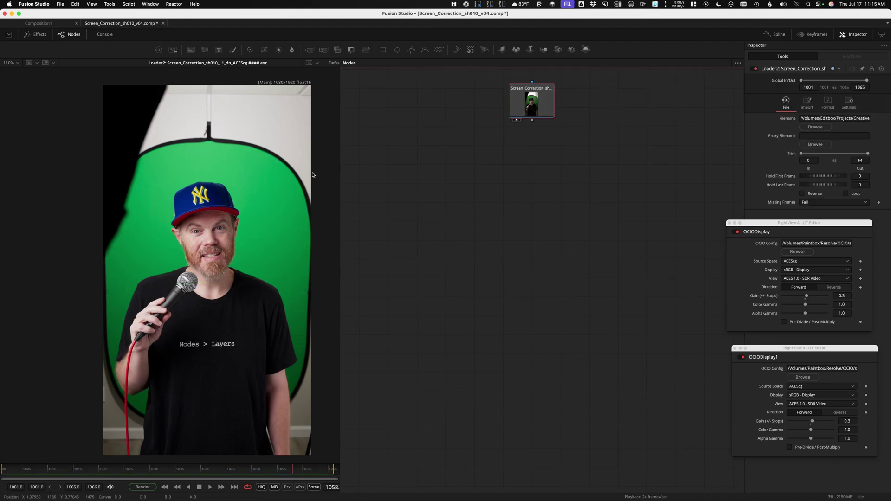
{"action": "left_click", "coordinate": [340, 167]}
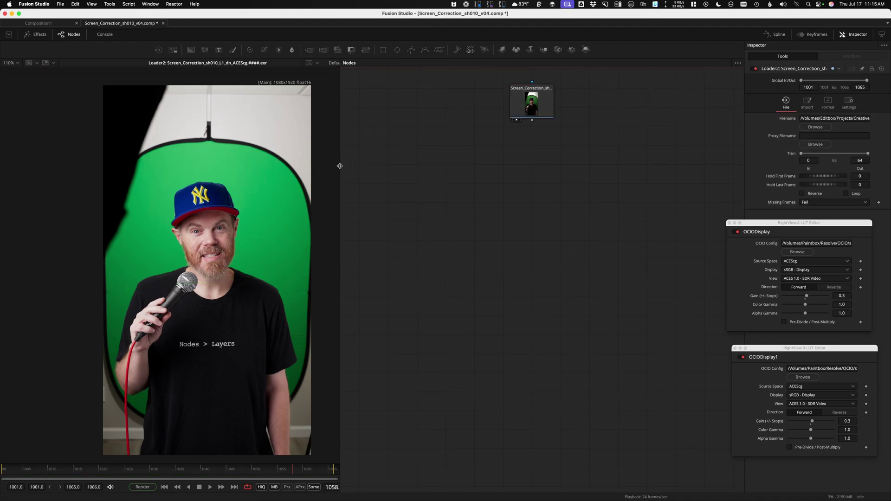
{"action": "left_click_drag", "start_coordinate": [340, 165], "coordinate": [465, 174]}
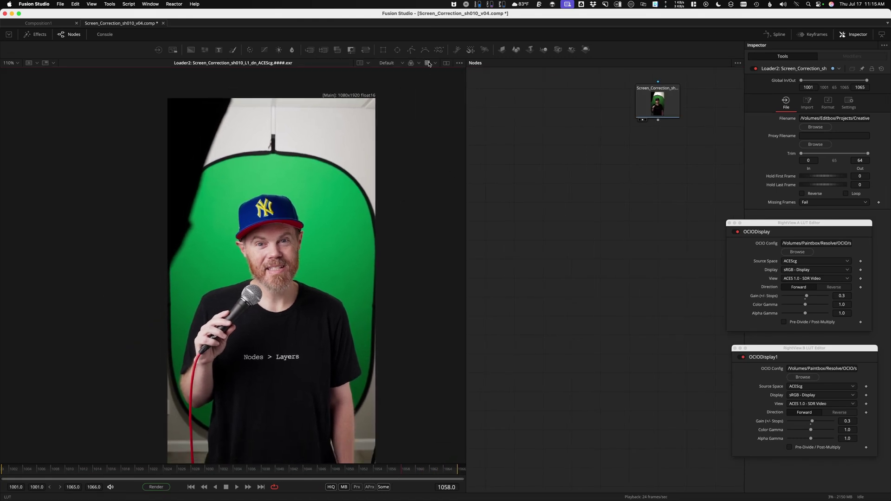
{"action": "left_click_drag", "start_coordinate": [659, 102], "coordinate": [572, 140]}
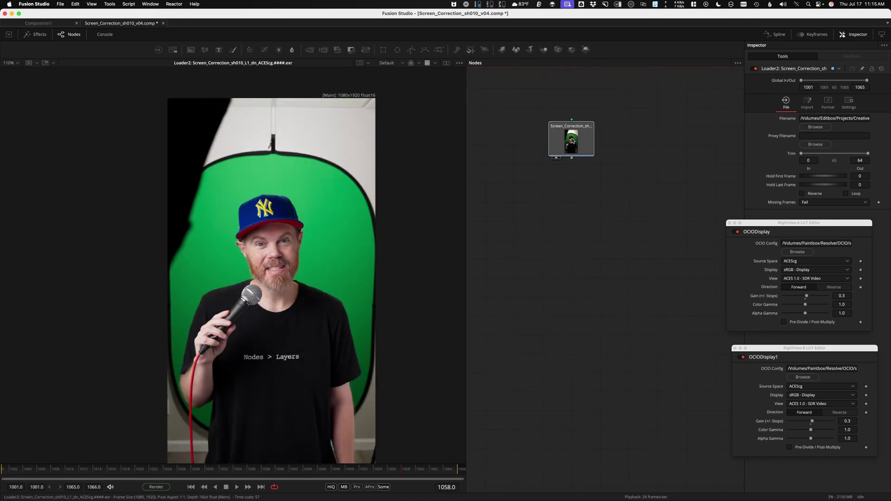
{"action": "left_click_drag", "start_coordinate": [368, 101], "coordinate": [365, 106]}
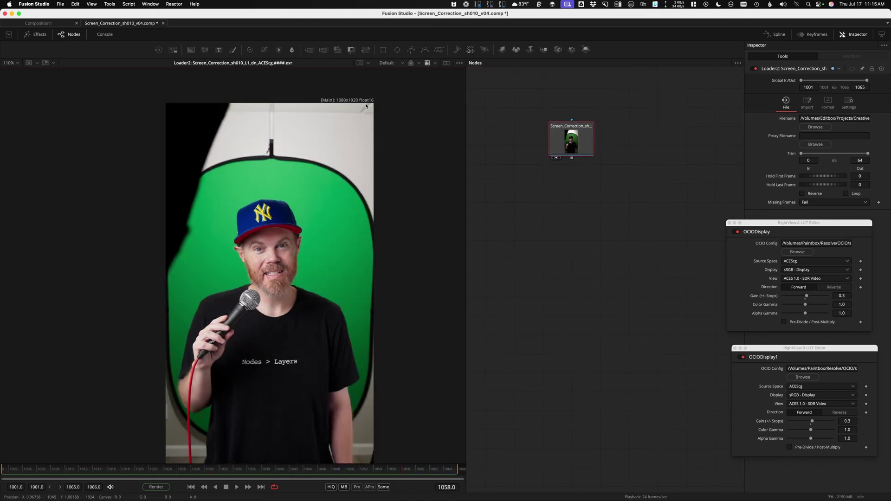
{"action": "scroll", "coordinate": [365, 106], "scroll_direction": "up", "scroll_amount": 3}
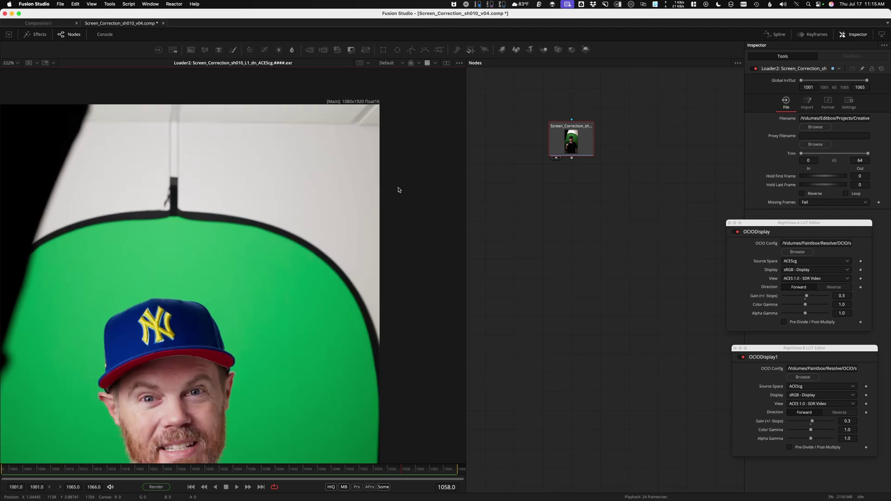
{"action": "key", "text": "ctrl+f"}
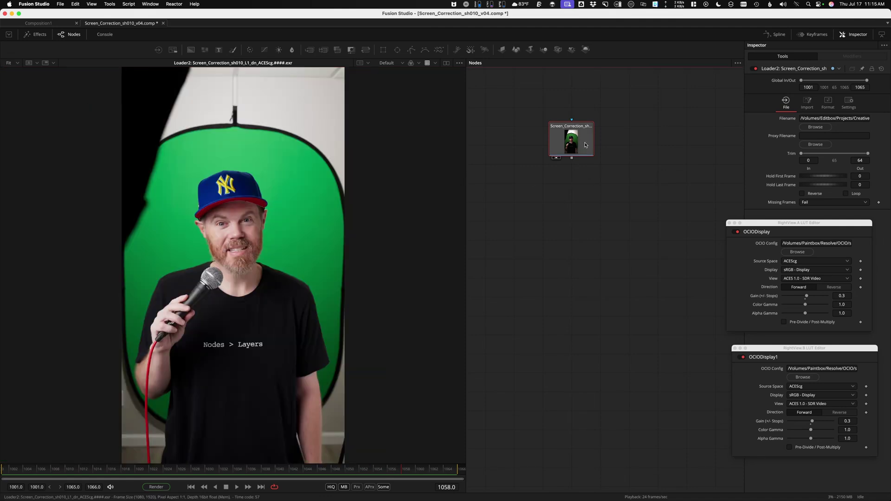
Add a Change Depth node after the footage loader, set its depth to float32, and view it.
{"action": "key", "text": "shift+space"}
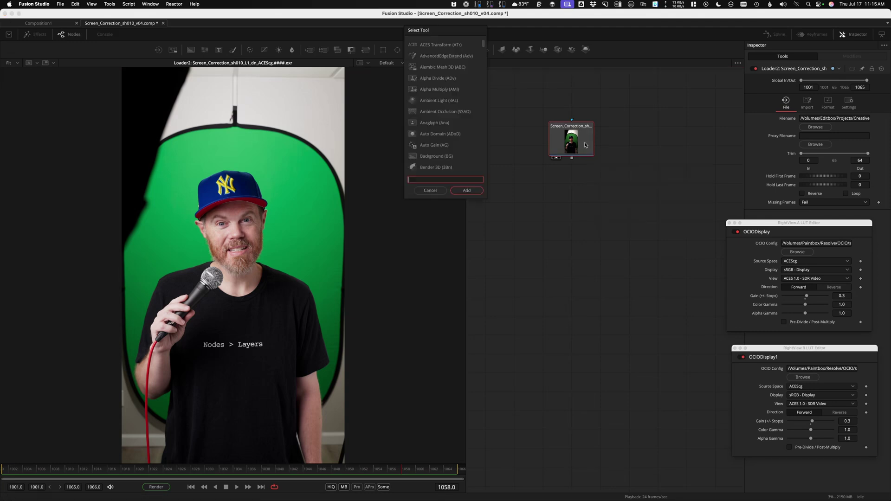
{"action": "type", "text": "cd"}
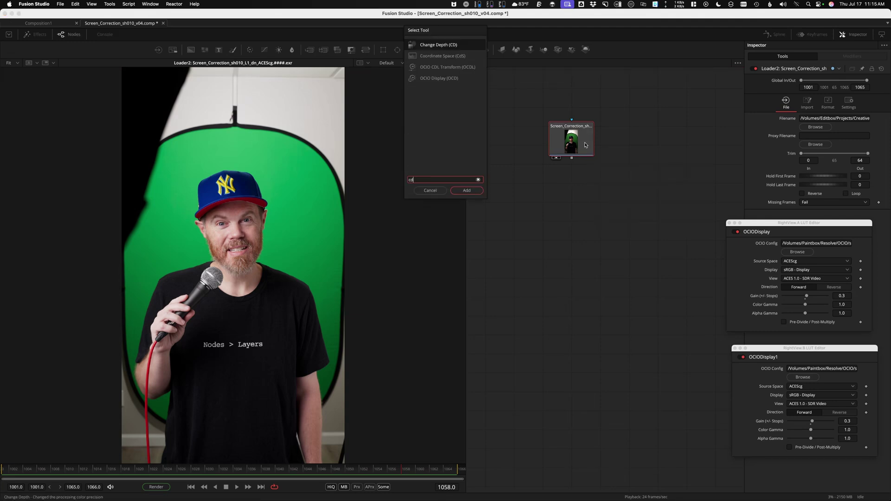
{"action": "key", "text": "Return"}
{"action": "left_click", "coordinate": [823, 100]}
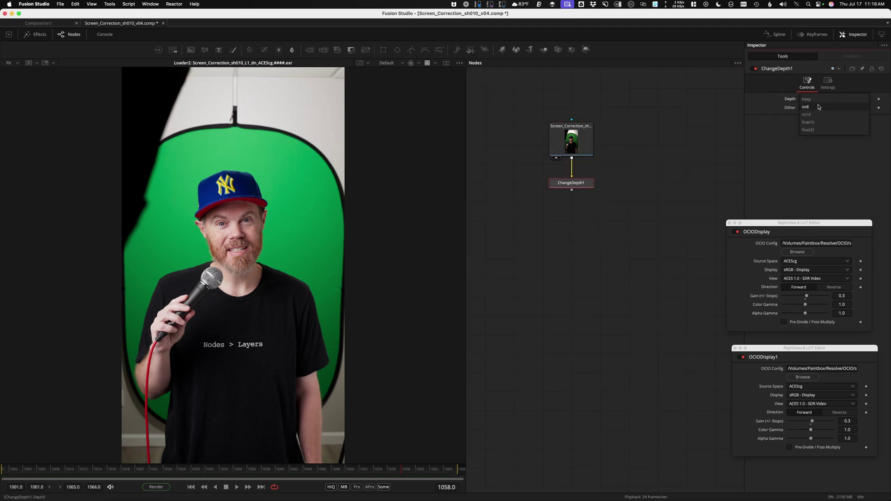
{"action": "left_click", "coordinate": [816, 131]}
{"action": "left_click_drag", "start_coordinate": [620, 197], "coordinate": [657, 198]}
{"action": "key", "text": "1"}
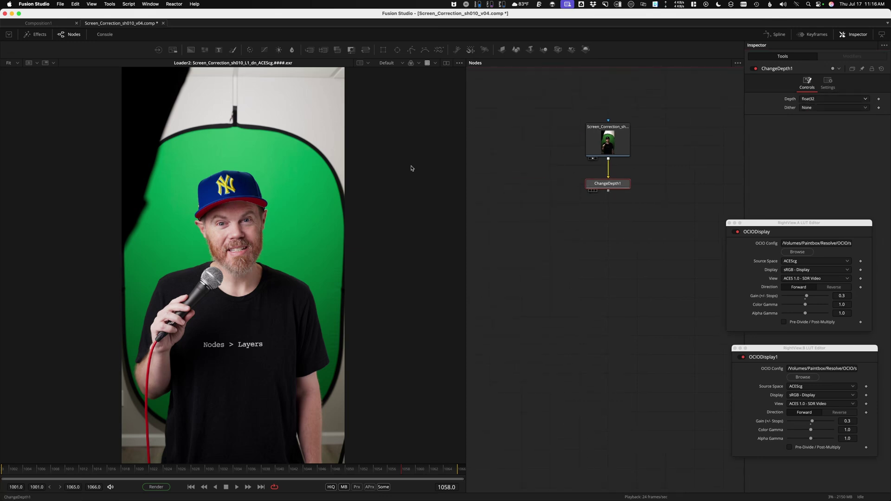
Add a Clean Plate node fed by ChangeDepth1, place it to the left of that node, and view its output.
{"action": "key", "text": "shift+space"}
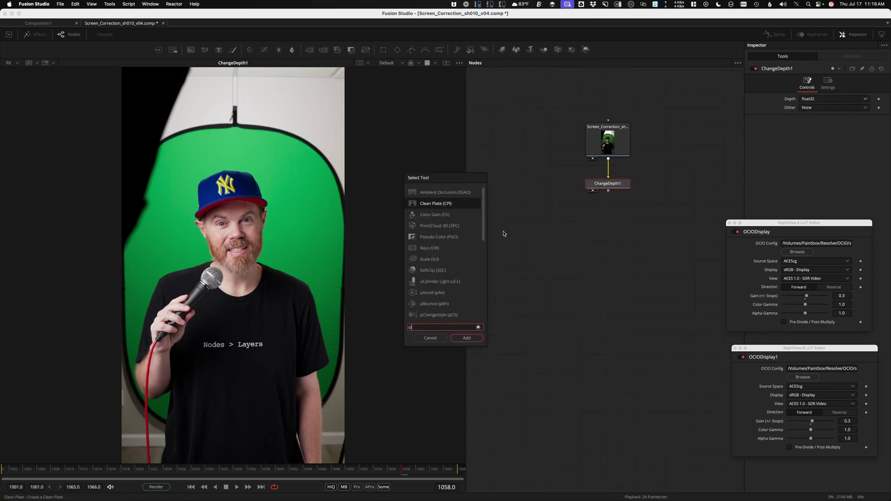
{"action": "type", "text": "clean"}
{"action": "key", "text": "Return"}
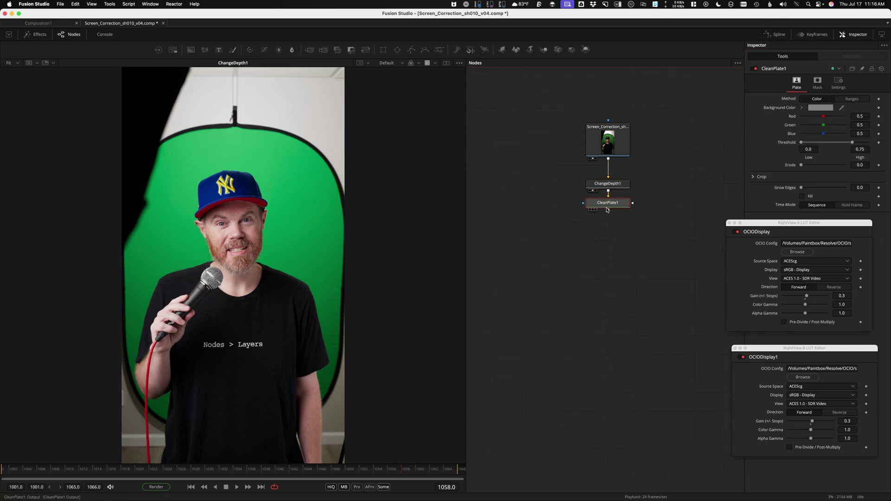
{"action": "left_click_drag", "start_coordinate": [605, 205], "coordinate": [519, 186]}
{"action": "left_click_drag", "start_coordinate": [571, 211], "coordinate": [638, 213]}
{"action": "key", "text": "1"}
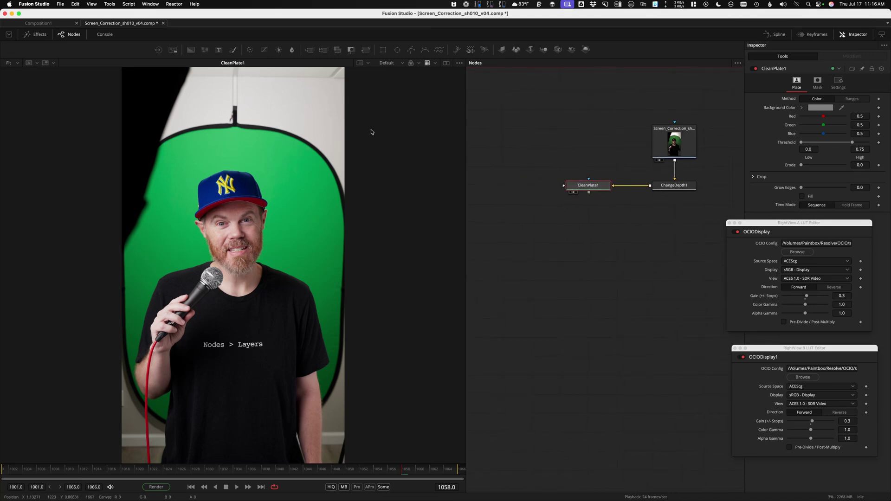
Show ChangeDepth1 beside the clean plate, sample the green screen near the face as CleanPlate1's background color, and return to a single viewer.
{"action": "left_click", "coordinate": [446, 63]}
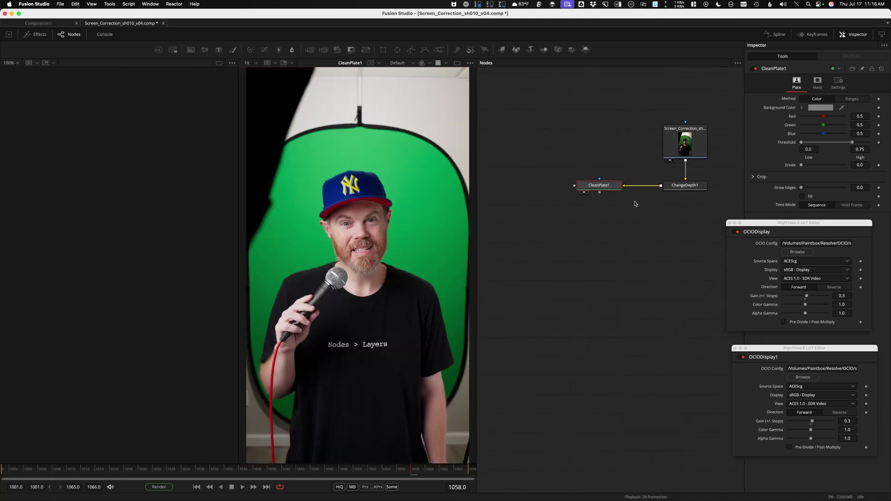
{"action": "key", "text": "1"}
{"action": "scroll", "coordinate": [104, 221], "scroll_direction": "up", "scroll_amount": 6}
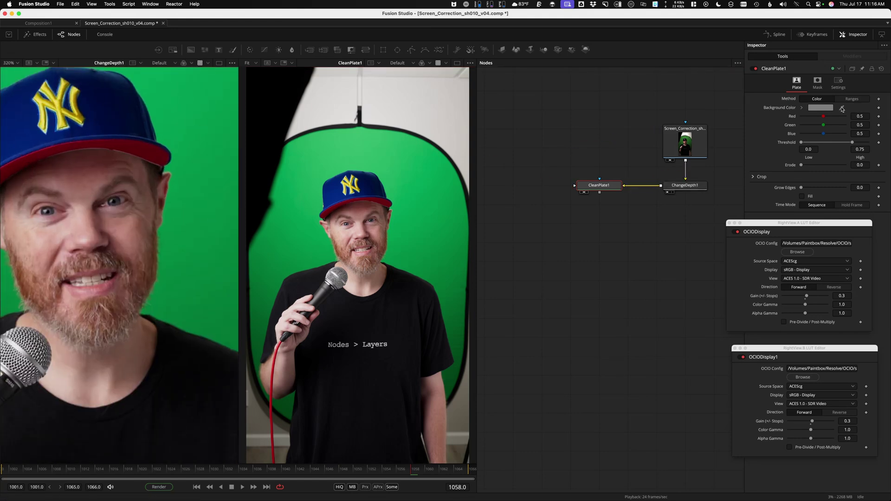
{"action": "left_click_drag", "start_coordinate": [842, 108], "coordinate": [201, 220]}
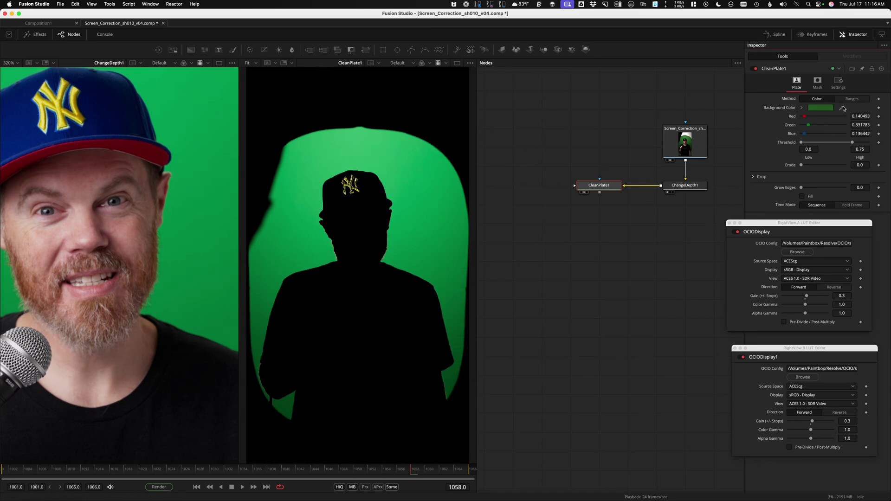
{"action": "left_click_drag", "start_coordinate": [553, 154], "coordinate": [175, 259]}
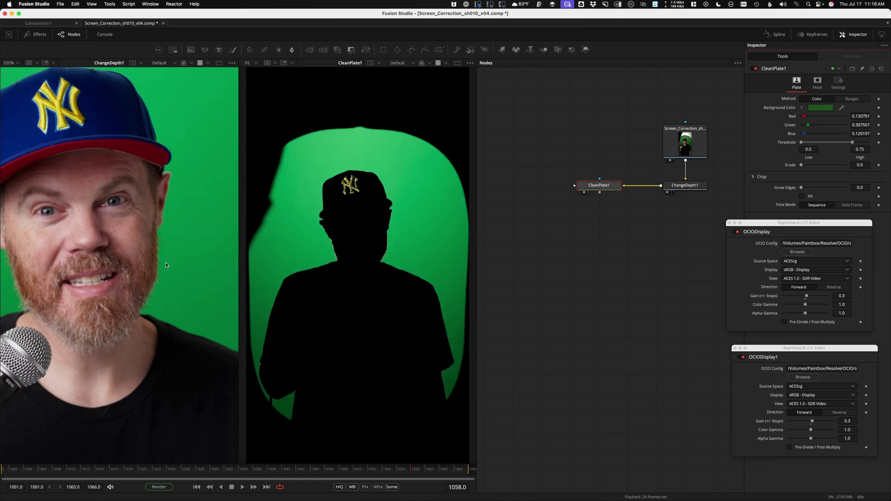
{"action": "left_click", "coordinate": [456, 63]}
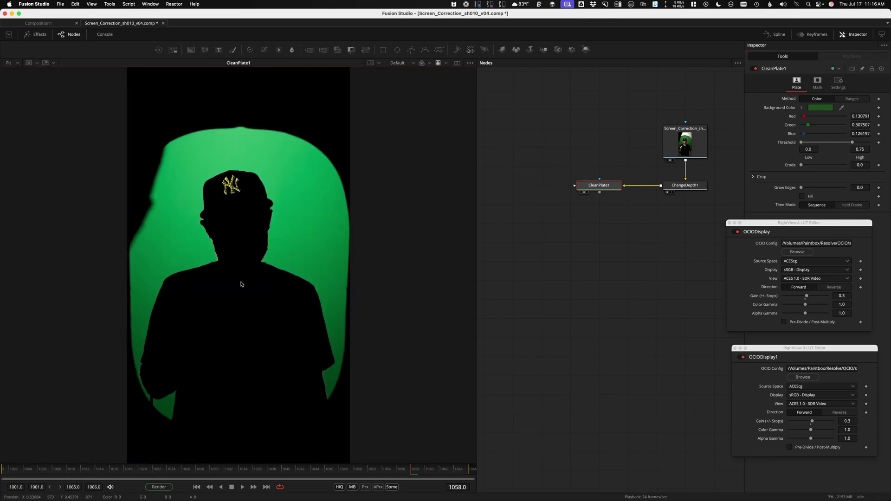
Set CleanPlate1's Erode to 0.0063 to trim the contaminated matte edges.
{"action": "scroll", "coordinate": [237, 207], "scroll_direction": "up", "scroll_amount": 10}
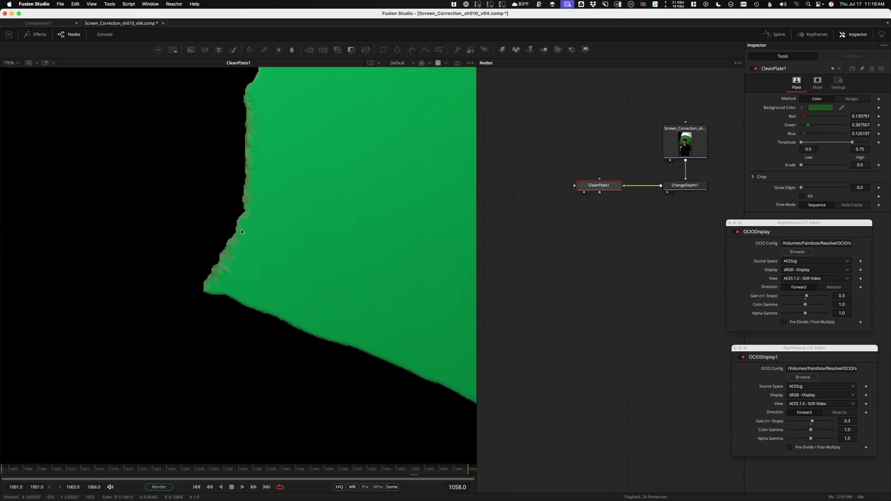
{"action": "key", "text": "space"}
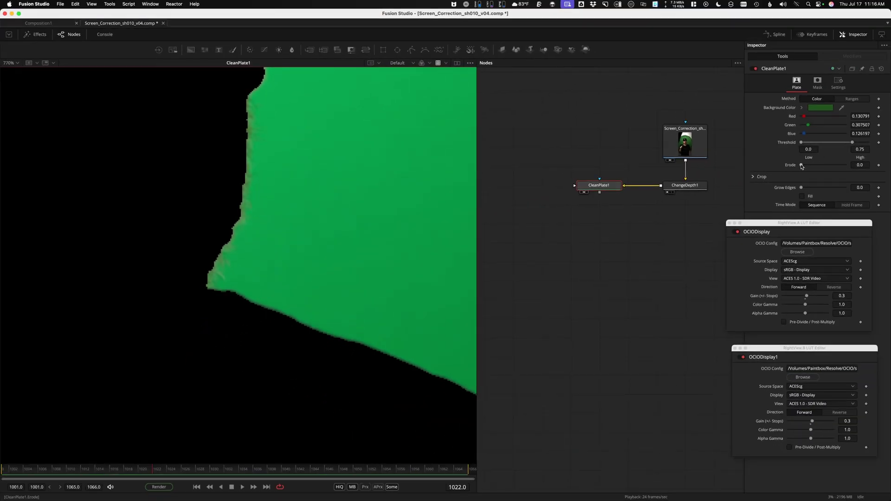
{"action": "left_click_drag", "start_coordinate": [801, 166], "coordinate": [812, 165]}
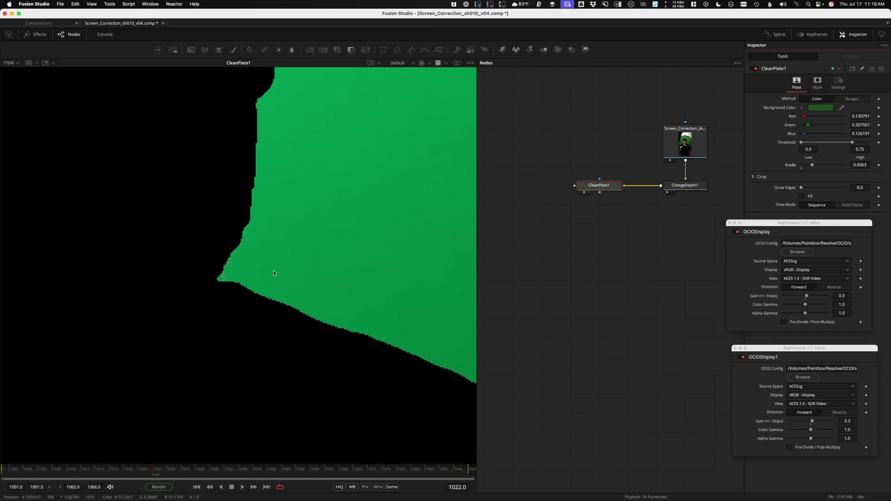
Check the clean plate's edges across the frame range and set CleanPlate1's Erode to 0.00285.
{"action": "key", "text": "space"}
{"action": "scroll", "coordinate": [288, 264], "scroll_direction": "down", "scroll_amount": 5}
{"action": "left_click_drag", "start_coordinate": [270, 310], "coordinate": [254, 286]}
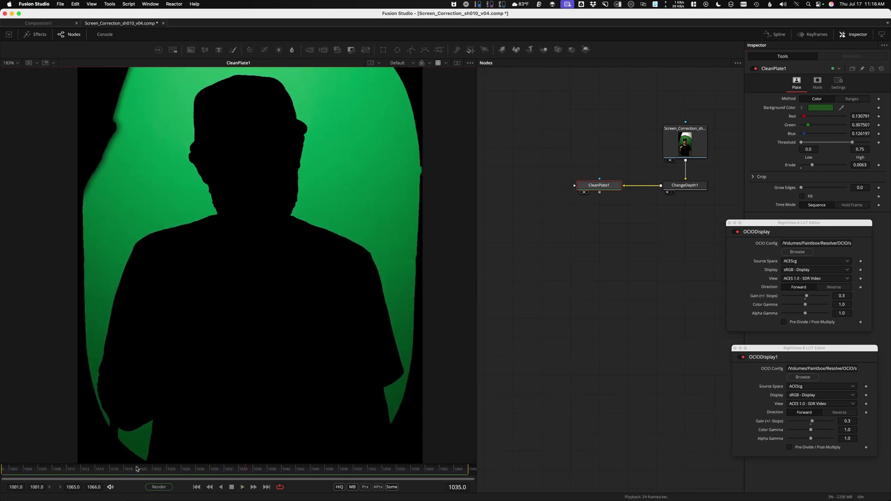
{"action": "left_click", "coordinate": [57, 476]}
{"action": "left_click_drag", "start_coordinate": [56, 477], "coordinate": [491, 481]}
{"action": "scroll", "coordinate": [100, 423], "scroll_direction": "up", "scroll_amount": 3}
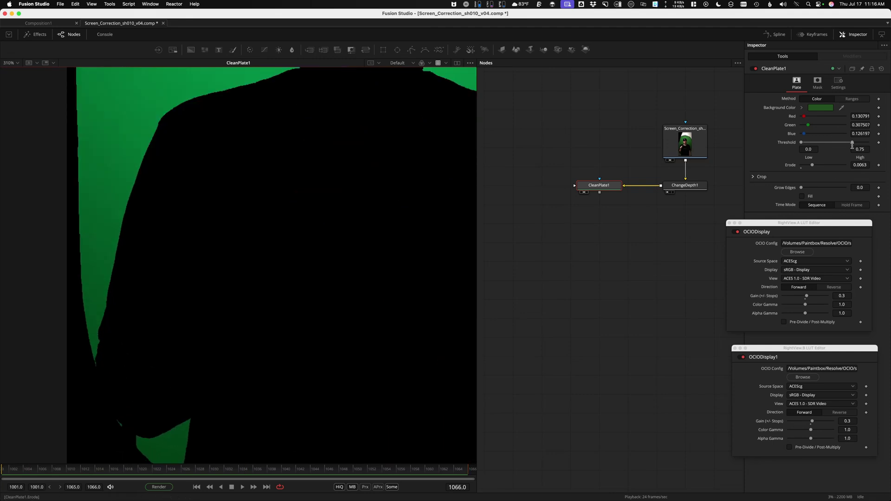
{"action": "left_click_drag", "start_coordinate": [864, 165], "coordinate": [845, 165]}
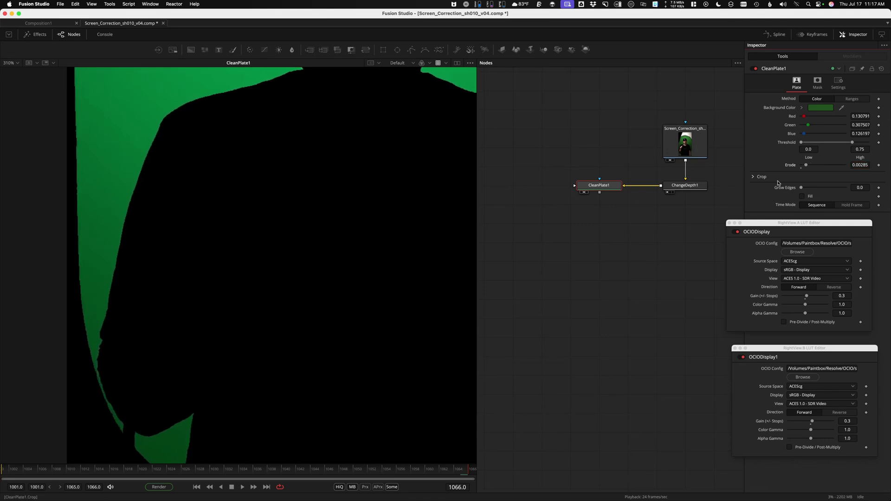
Set CleanPlate1's Grow Edges to 0.2, enable Fill, and play back the clean plate.
{"action": "left_click_drag", "start_coordinate": [801, 188], "coordinate": [845, 188]}
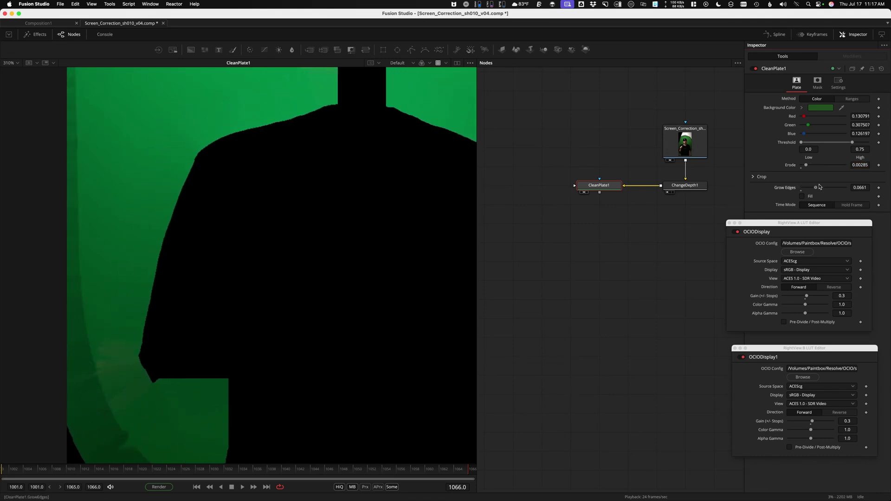
{"action": "scroll", "coordinate": [364, 276], "scroll_direction": "down", "scroll_amount": 5}
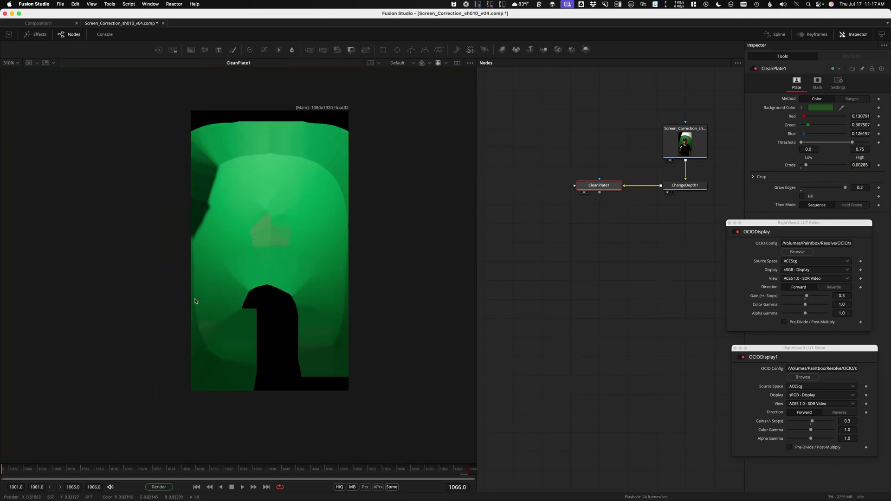
{"action": "left_click", "coordinate": [802, 196]}
{"action": "key", "text": "space"}
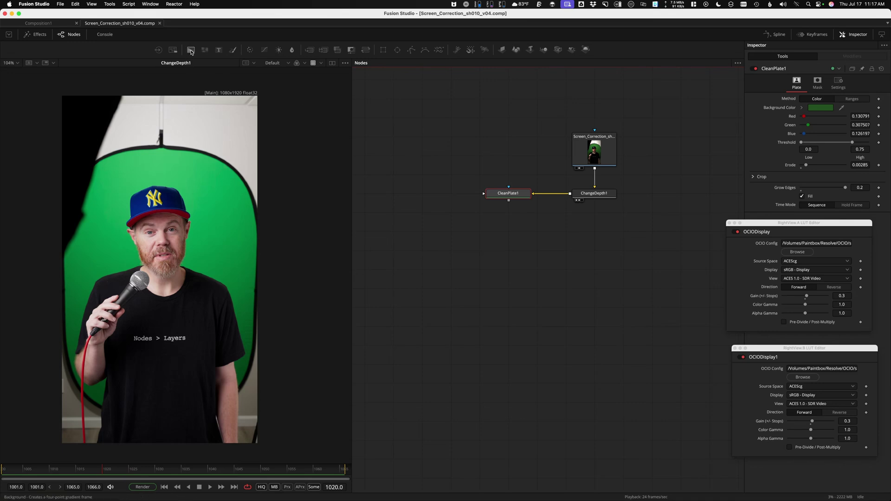
Add a Background node beside CleanPlate1, sample its color from the green screen near the subject, and view it.
{"action": "left_click_drag", "start_coordinate": [190, 49], "coordinate": [422, 186]}
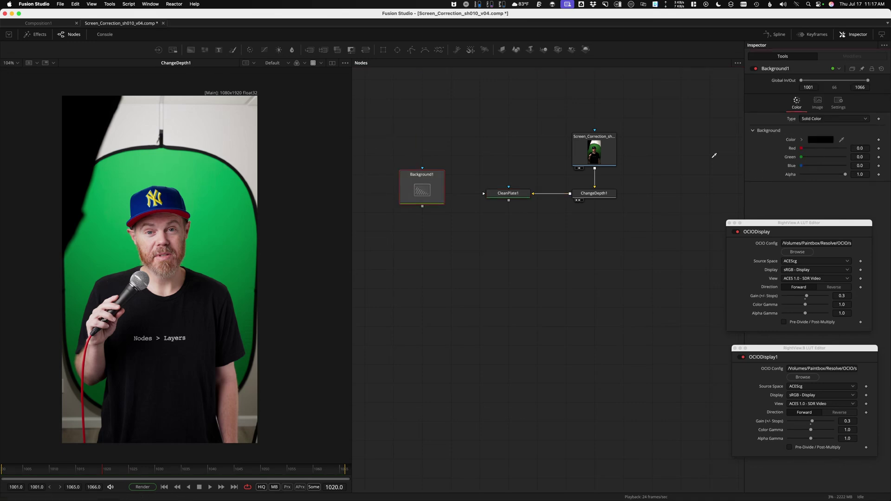
{"action": "left_click_drag", "start_coordinate": [842, 140], "coordinate": [227, 240]}
{"action": "left_click_drag", "start_coordinate": [722, 160], "coordinate": [217, 227]}
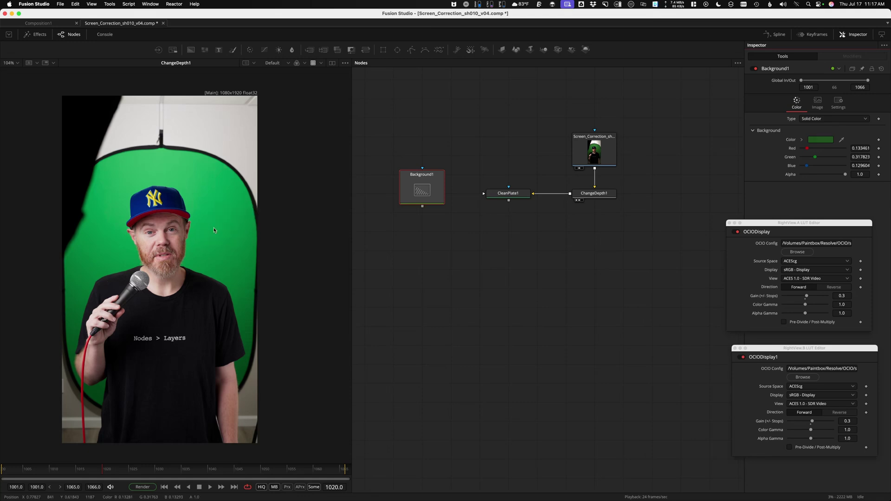
{"action": "key", "text": "1"}
{"action": "scroll", "coordinate": [162, 266], "scroll_direction": "down", "scroll_amount": 3}
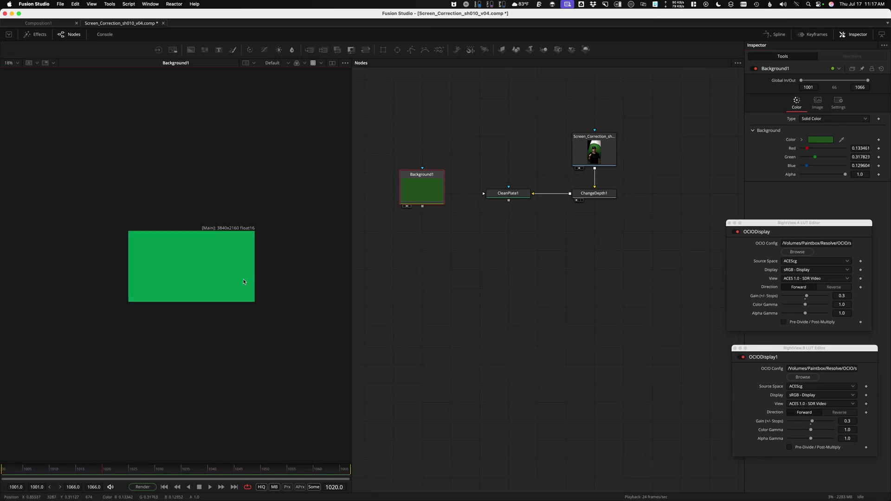
Set Background1's image size to 1080 by 1920 and its Depth to float32.
{"action": "scroll", "coordinate": [250, 244], "scroll_direction": "up", "scroll_amount": 1}
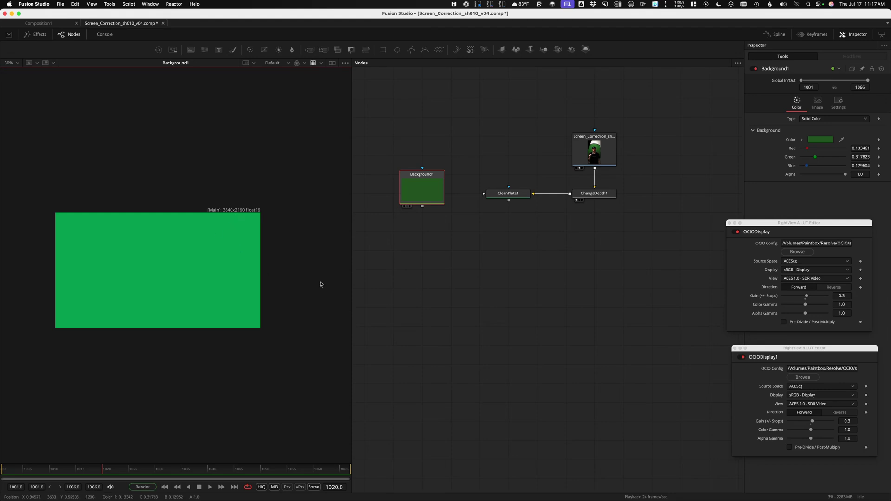
{"action": "left_click", "coordinate": [818, 103]}
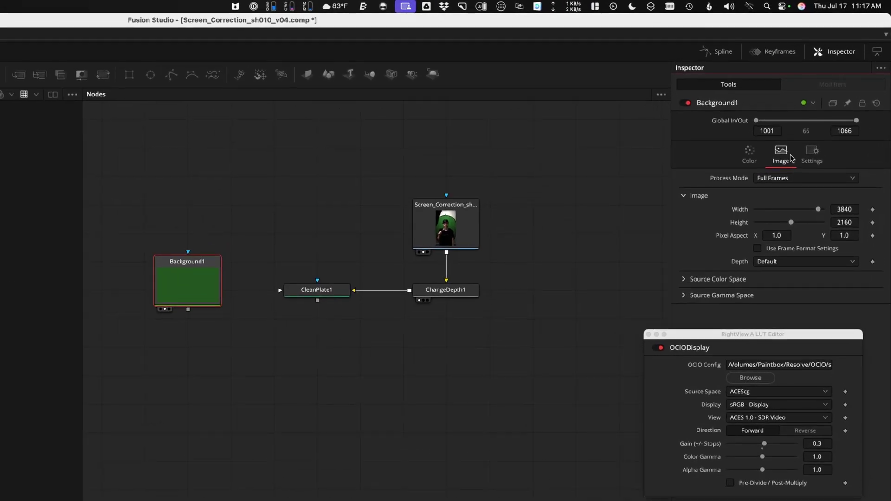
{"action": "left_click", "coordinate": [848, 207]}
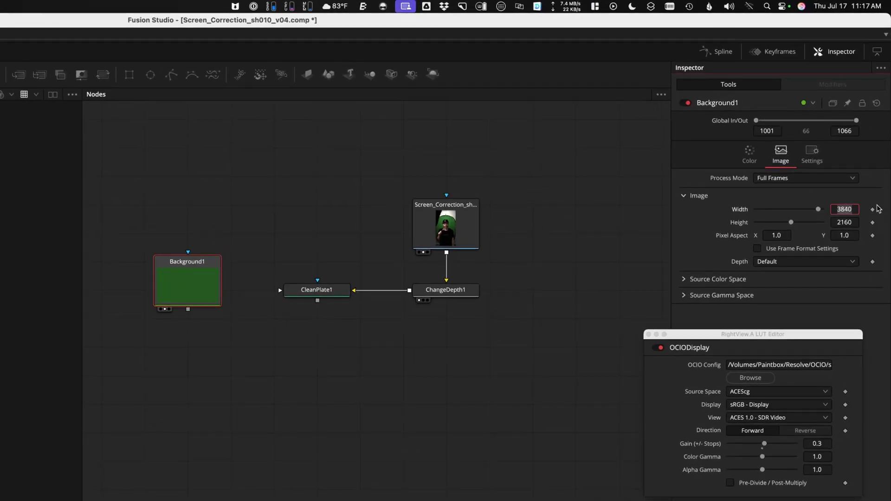
{"action": "type", "text": "1080"}
{"action": "key", "text": "Tab"}
{"action": "type", "text": "19"}
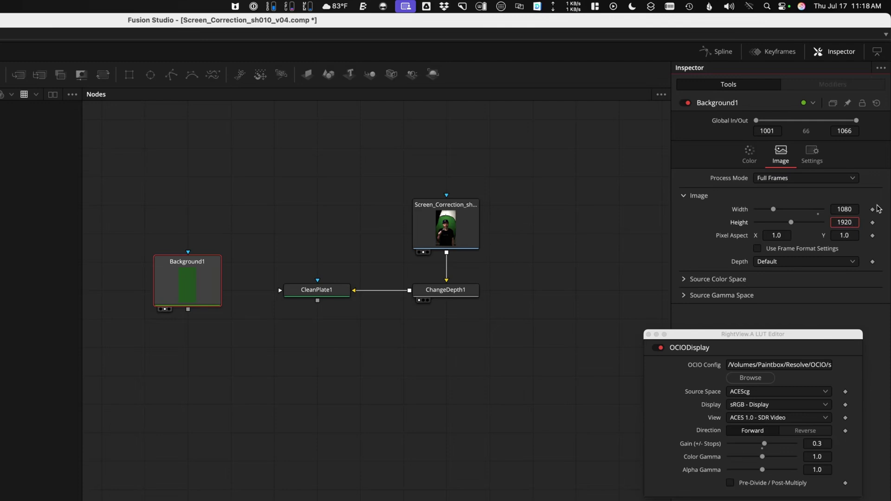
{"action": "type", "text": "20"}
{"action": "key", "text": "Return"}
{"action": "left_click", "coordinate": [798, 266]}
{"action": "left_click", "coordinate": [783, 308]}
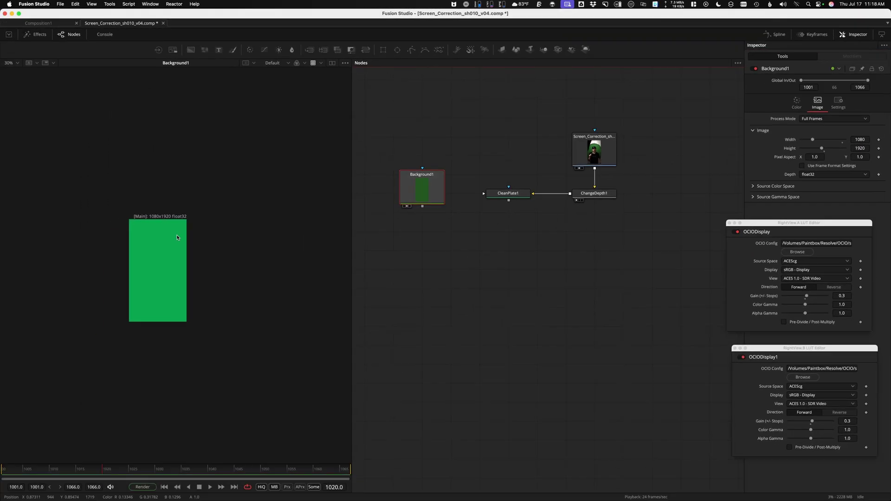
{"action": "scroll", "coordinate": [177, 237], "scroll_direction": "up", "scroll_amount": 3}
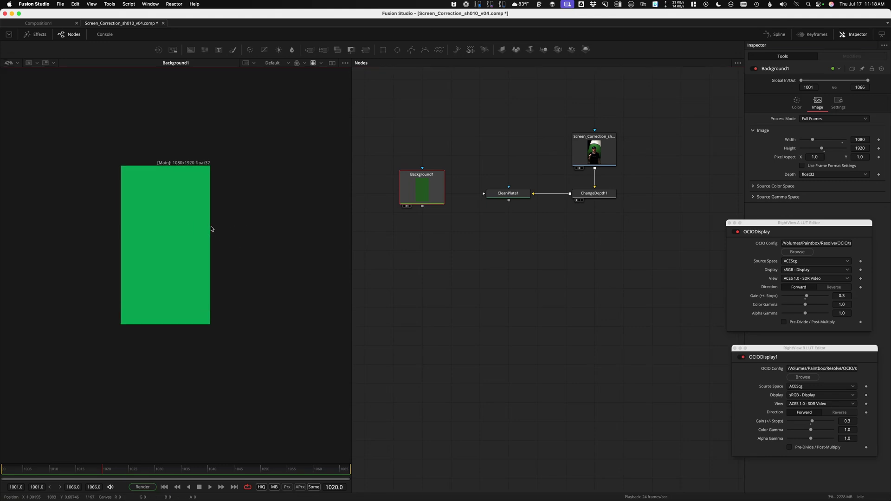
{"action": "scroll", "coordinate": [211, 228], "scroll_direction": "up", "scroll_amount": 1}
Add a Channel Booleans node and place it in the empty area beyond ChangeDepth1.
{"action": "left_click_drag", "start_coordinate": [533, 294], "coordinate": [530, 309]}
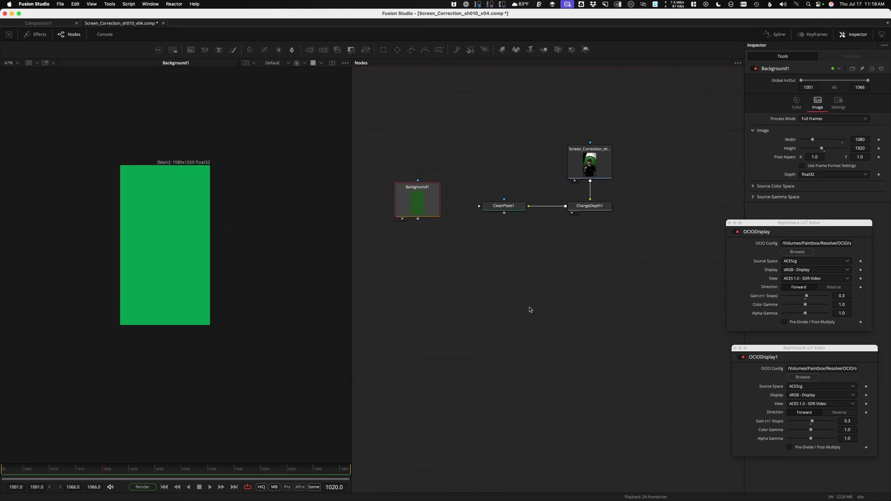
{"action": "scroll", "coordinate": [543, 295], "scroll_direction": "down", "scroll_amount": 2}
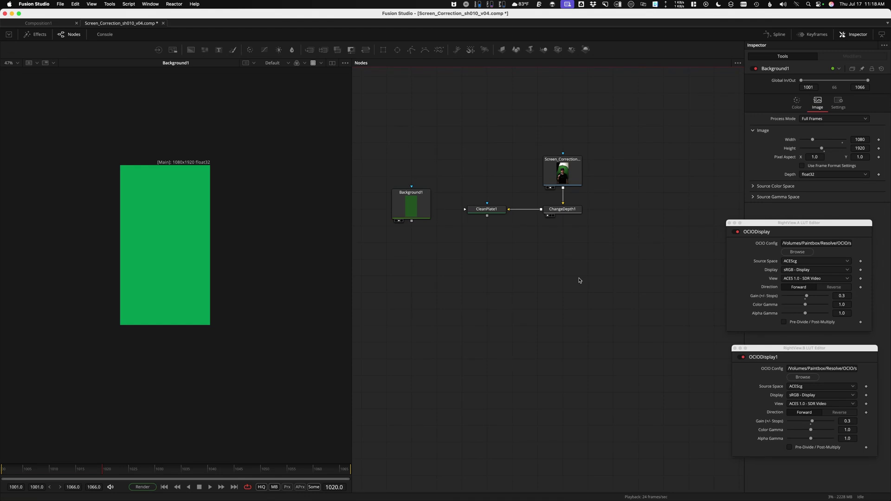
{"action": "key", "text": "shift+space"}
{"action": "type", "text": "channel"}
{"action": "key", "text": "Return"}
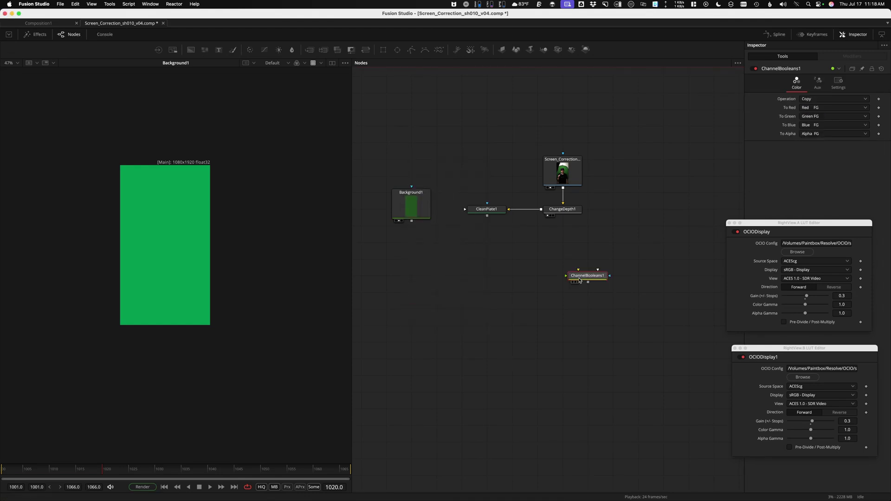
{"action": "left_click_drag", "start_coordinate": [571, 276], "coordinate": [671, 209]}
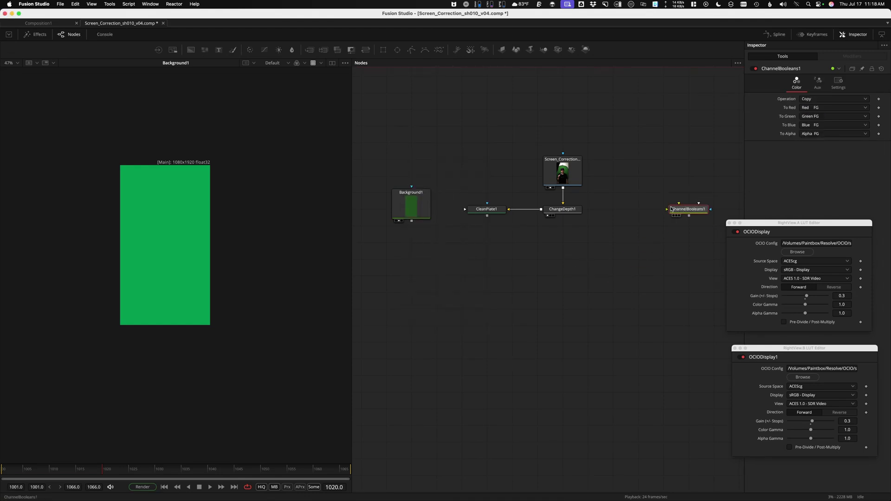
{"action": "scroll", "coordinate": [654, 237], "scroll_direction": "down", "scroll_amount": 2}
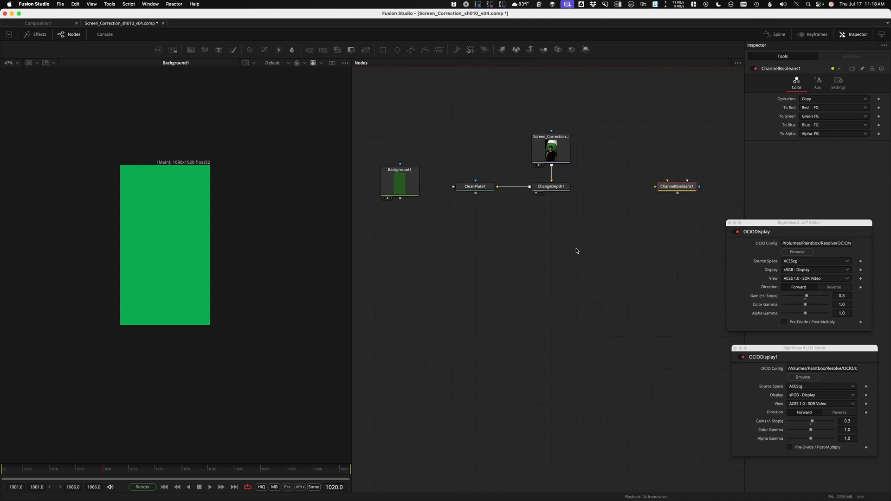
Paste a copy of ChannelBooleans1 below CleanPlate1, with Operation set to Subtract and To Alpha set to Do Nothing.
{"action": "left_click", "coordinate": [477, 260]}
{"action": "key", "text": "super+v"}
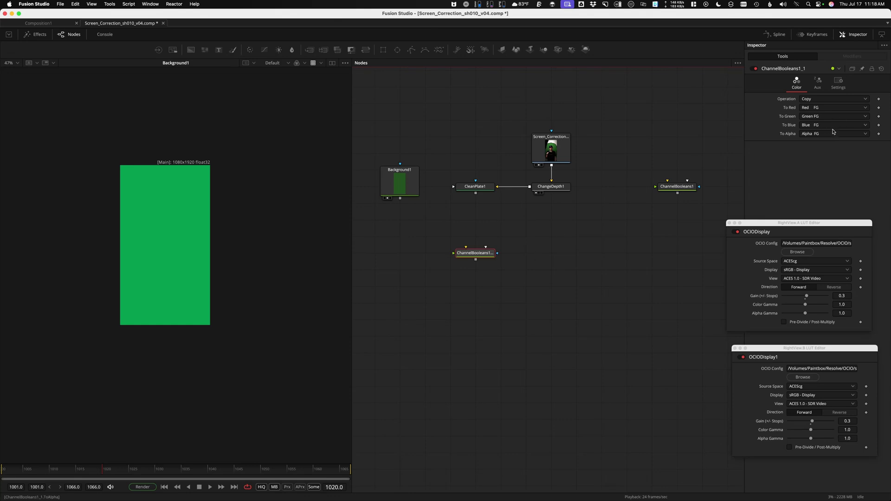
{"action": "left_click", "coordinate": [816, 99]}
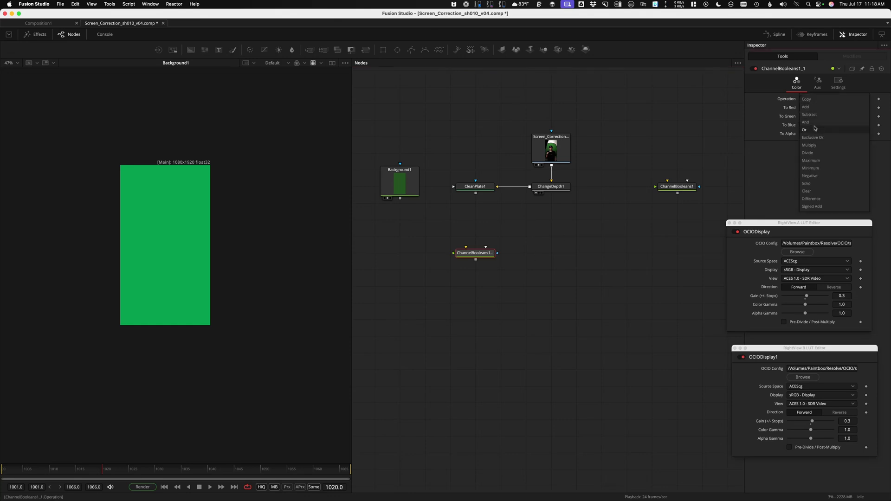
{"action": "left_click", "coordinate": [816, 115]}
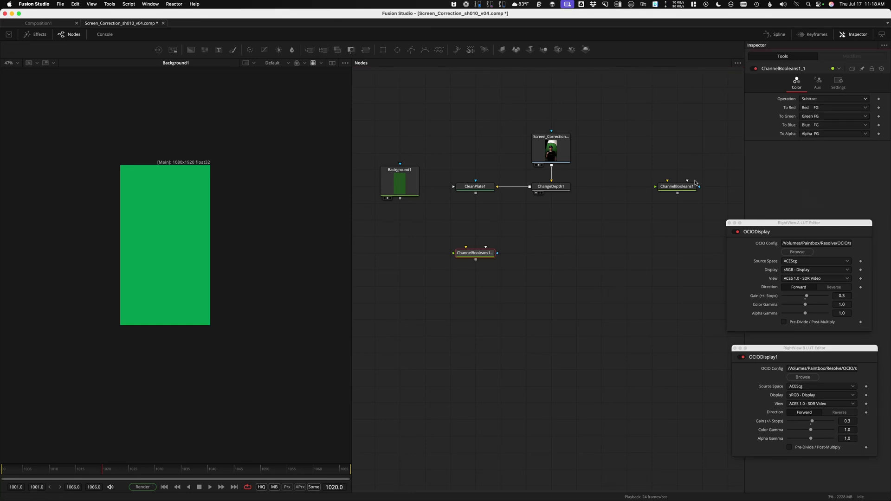
{"action": "left_click", "coordinate": [810, 135]}
{"action": "left_click", "coordinate": [814, 142]}
Place the copied Channel Booleans node between and below Background1 and CleanPlate1, and rename it subtract.
{"action": "left_click_drag", "start_coordinate": [464, 254], "coordinate": [414, 270]}
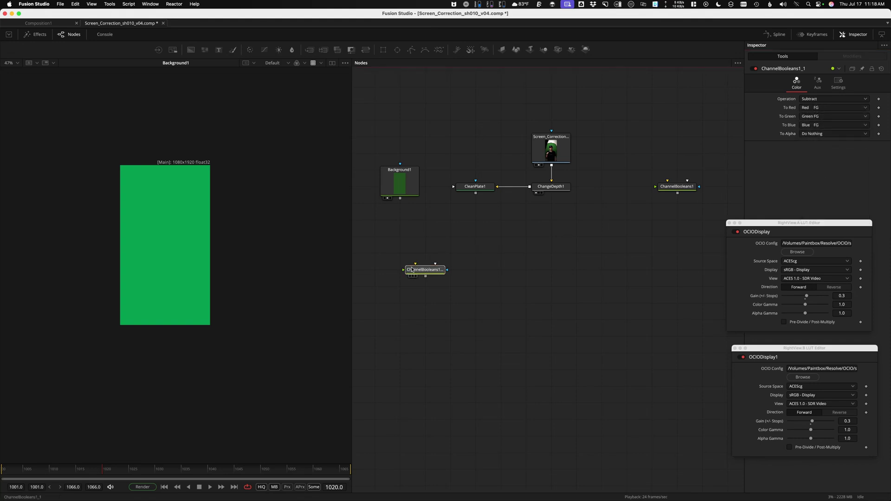
{"action": "key", "text": "F2"}
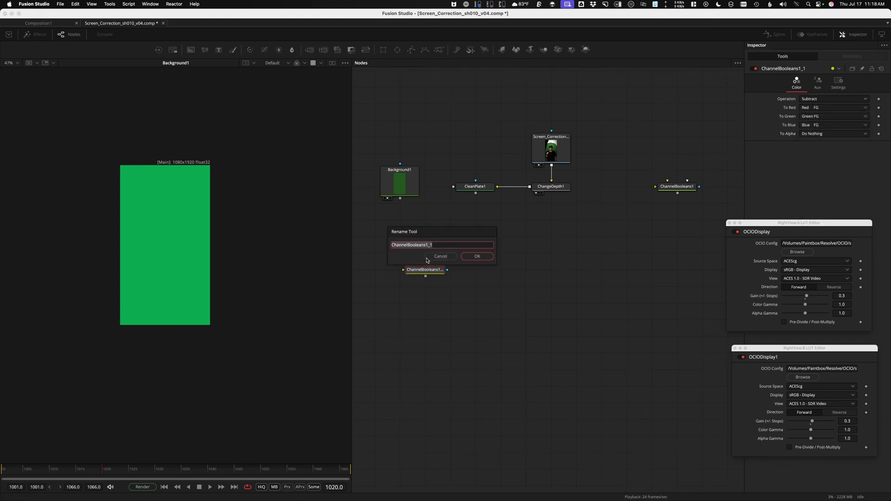
{"action": "type", "text": "subtract"}
{"action": "key", "text": "Return"}
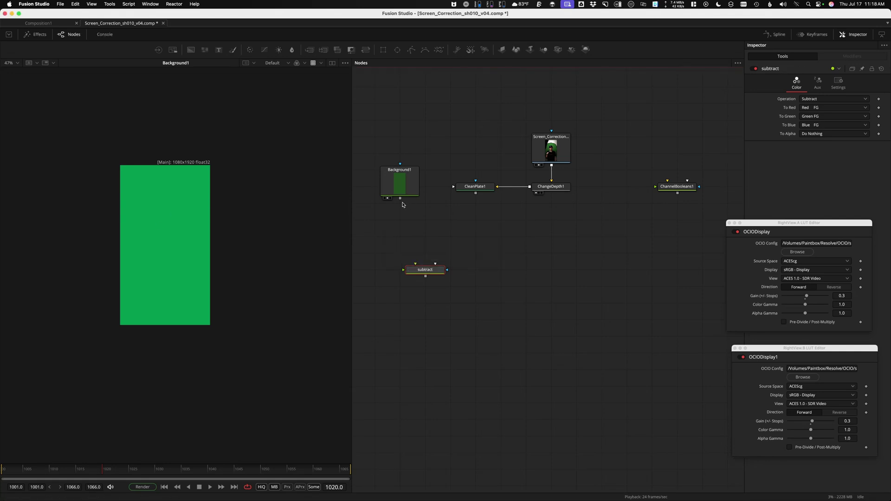
Connect Background1 as the subtract node's background and CleanPlate1 as its foreground, and compare the result with ChangeDepth1.
{"action": "left_click_drag", "start_coordinate": [400, 198], "coordinate": [415, 263]}
{"action": "left_click_drag", "start_coordinate": [476, 193], "coordinate": [143, 251]}
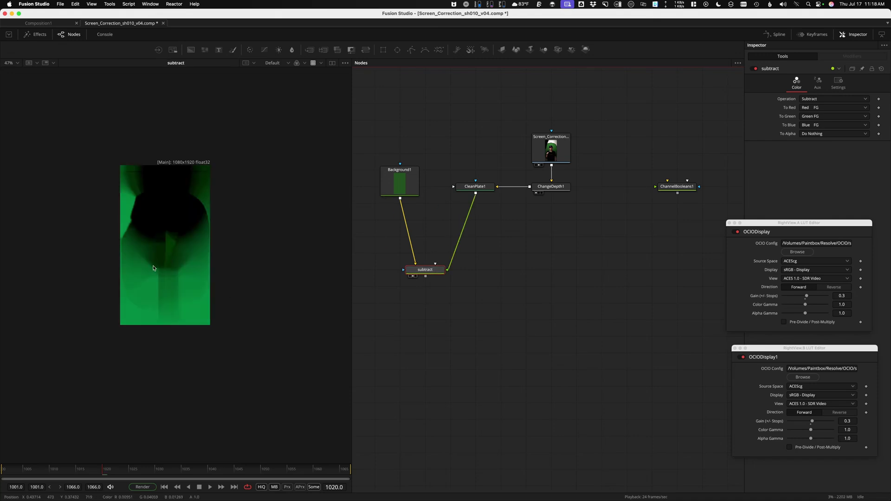
{"action": "scroll", "coordinate": [183, 259], "scroll_direction": "up", "scroll_amount": 2}
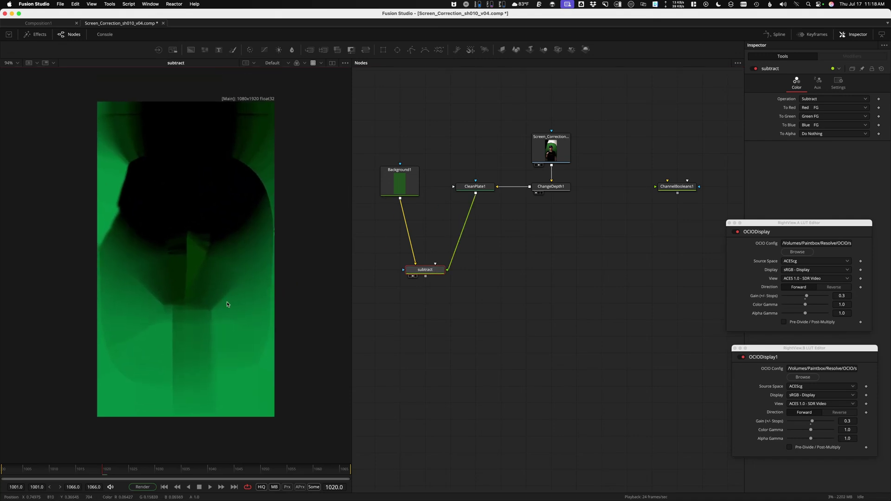
{"action": "left_click_drag", "start_coordinate": [550, 187], "coordinate": [203, 223]}
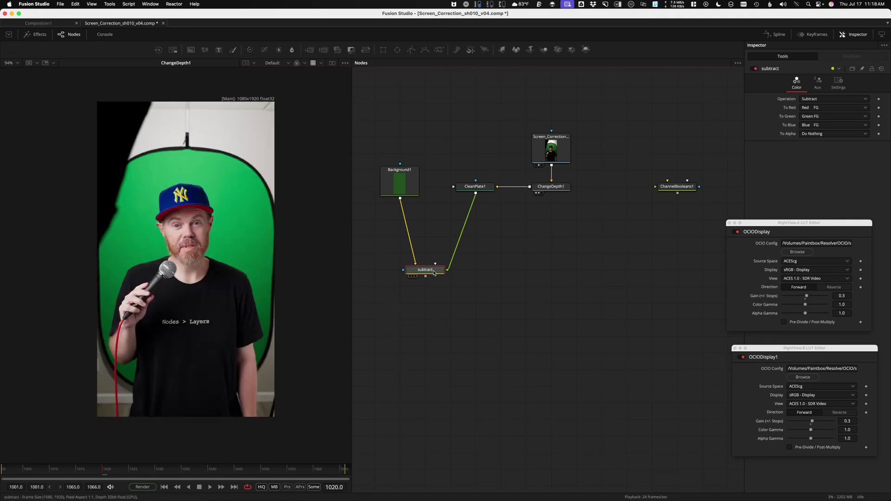
Paste a copy of the subtract node below ChangeDepth1, set its Operation to Add, and rename it add.
{"action": "left_click", "coordinate": [566, 326]}
{"action": "key", "text": "super+v"}
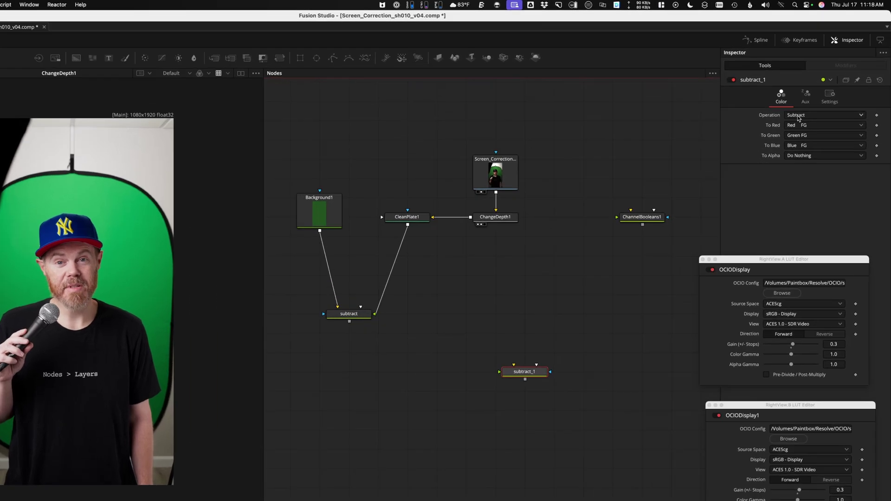
{"action": "left_click", "coordinate": [798, 118]}
{"action": "left_click", "coordinate": [796, 105]}
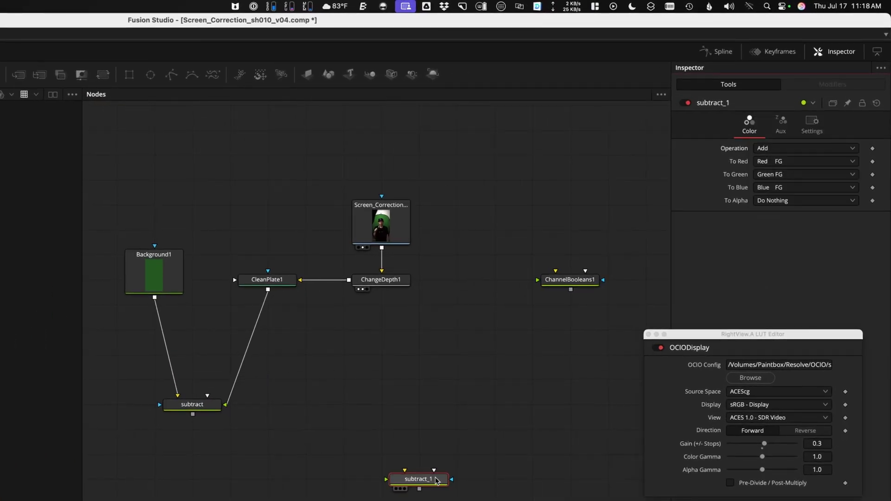
{"action": "key", "text": "F2"}
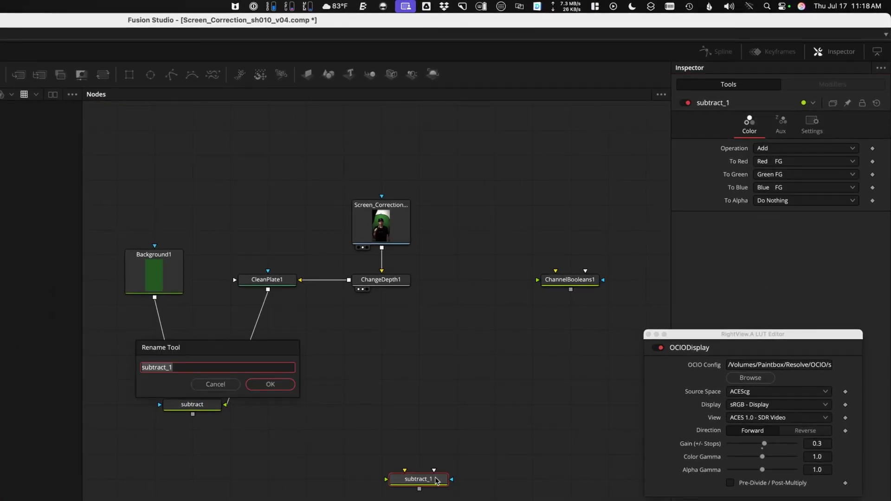
{"action": "type", "text": "add"}
{"action": "key", "text": "Return"}
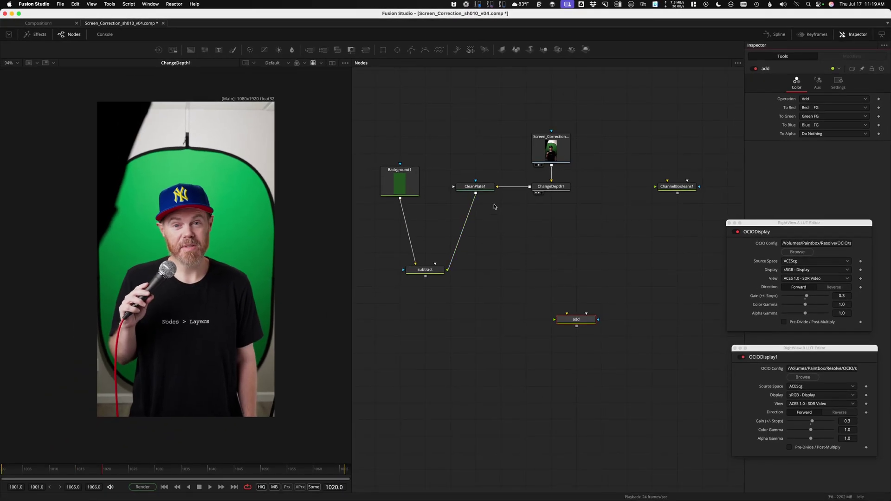
Connect ChangeDepth1 as the add node's background and subtract as its foreground, and play back the result.
{"action": "left_click_drag", "start_coordinate": [349, 280], "coordinate": [405, 453]}
{"action": "left_click_drag", "start_coordinate": [573, 319], "coordinate": [573, 320]}
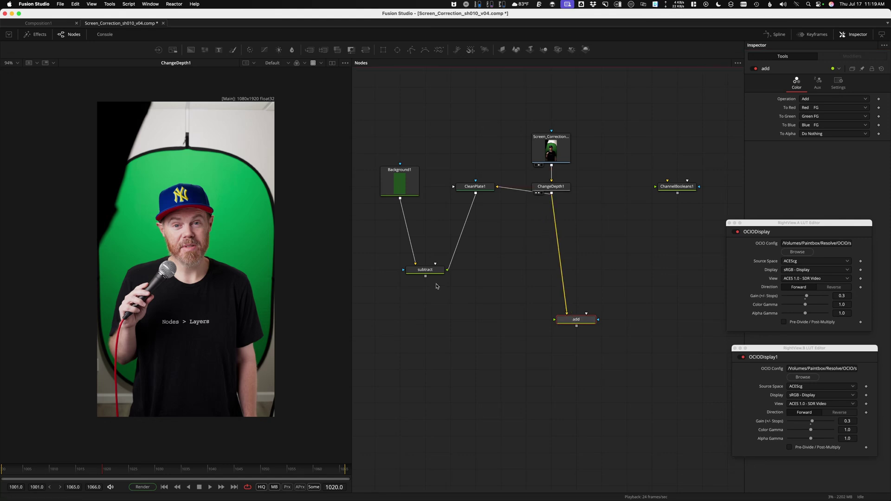
{"action": "left_click_drag", "start_coordinate": [426, 277], "coordinate": [574, 319]}
{"action": "key", "text": "1"}
{"action": "key", "text": "space"}
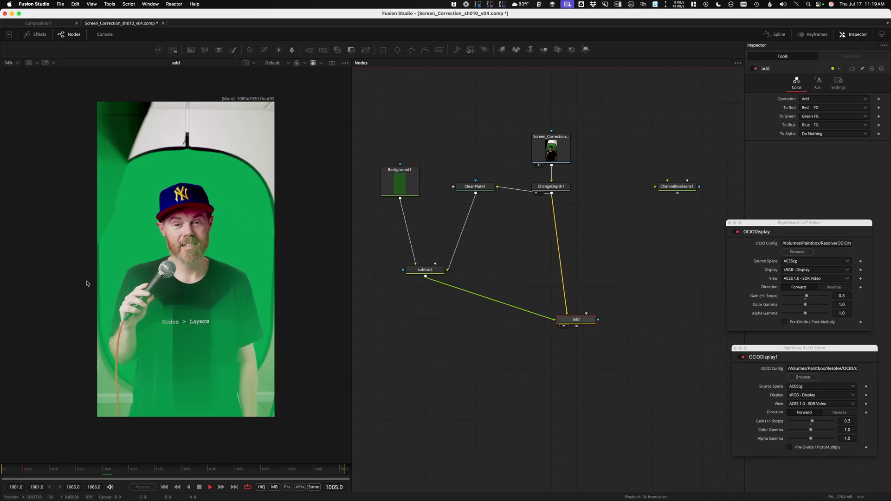
{"action": "key", "text": "space"}
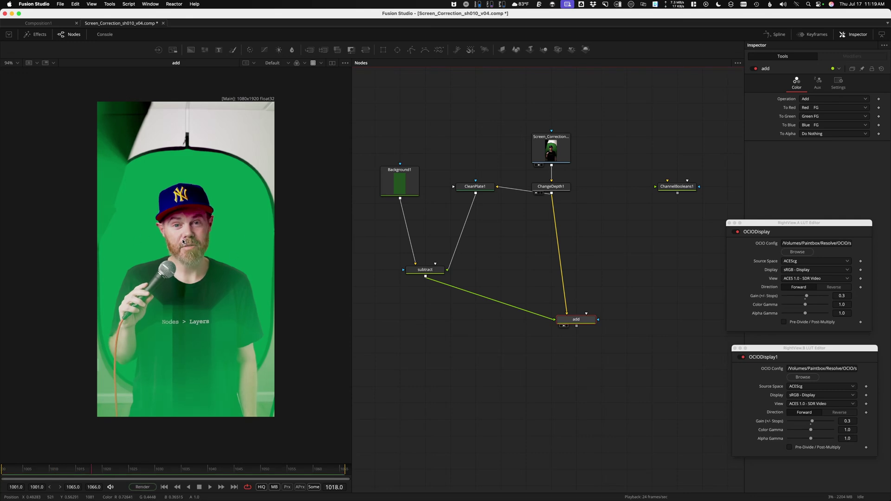
Add a Delta Keyer node in the space between CleanPlate1 and ChangeDepth1, just below them.
{"action": "left_click", "coordinate": [515, 238]}
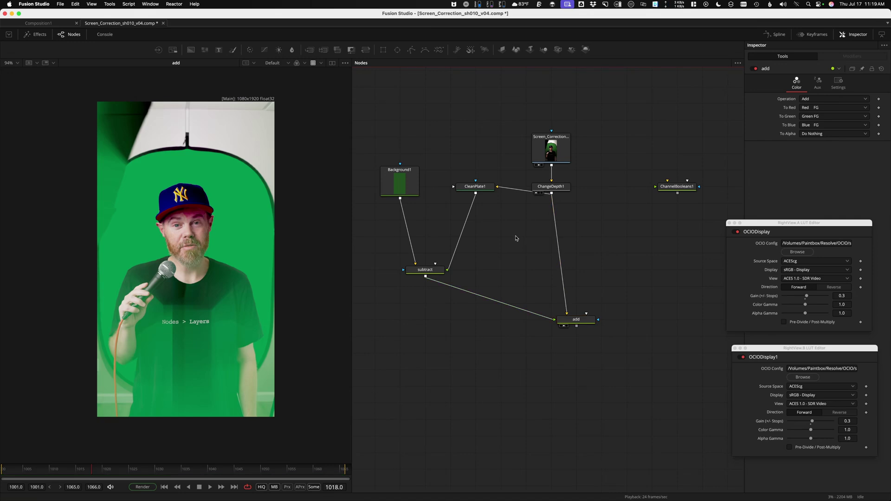
{"action": "key", "text": "shift+space"}
{"action": "type", "text": "delta"}
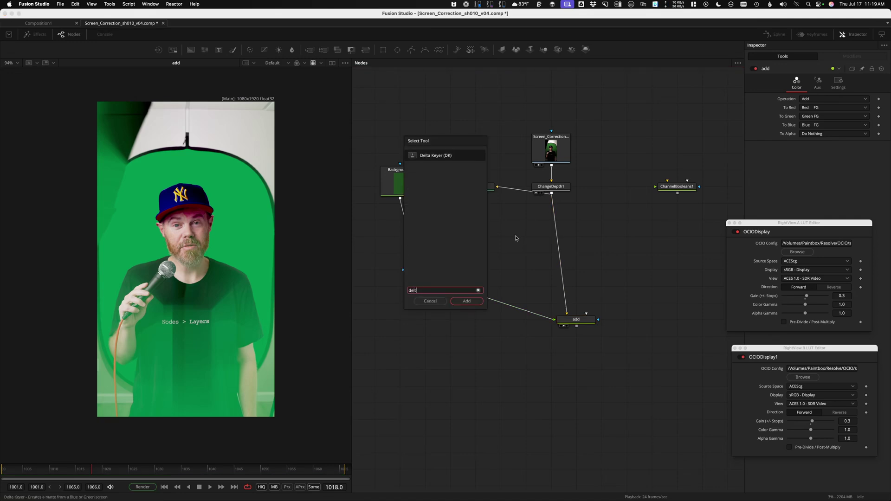
{"action": "key", "text": "Return"}
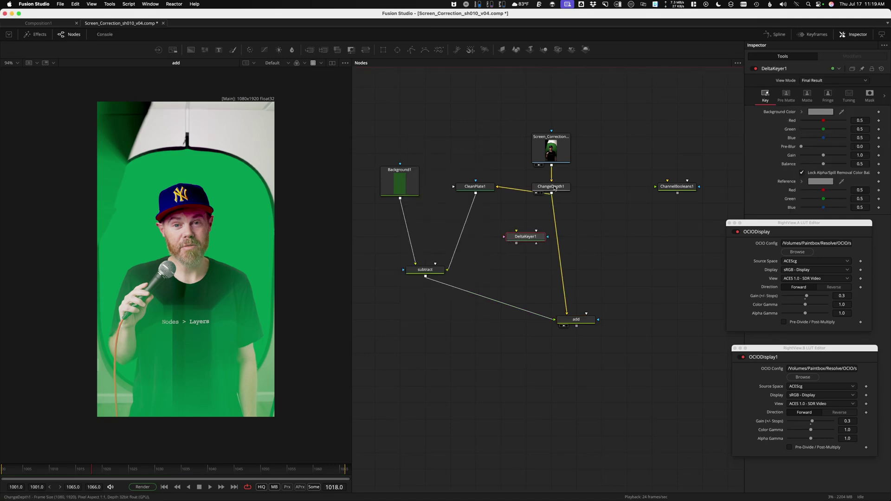
Spread out the node layout by moving the loader with ChangeDepth1, the add node, and DeltaKeyer1 farther apart.
{"action": "left_click_drag", "start_coordinate": [599, 123], "coordinate": [522, 202]}
{"action": "left_click_drag", "start_coordinate": [550, 152], "coordinate": [626, 135]}
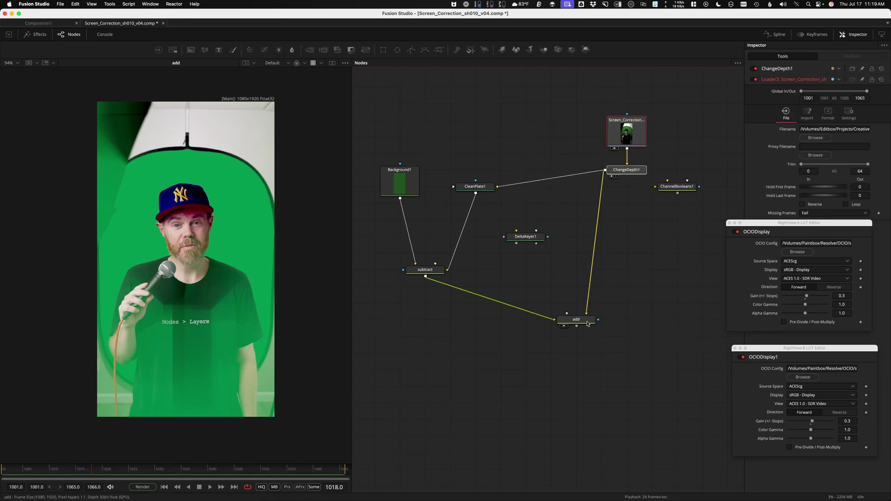
{"action": "left_click_drag", "start_coordinate": [575, 320], "coordinate": [652, 369]}
{"action": "left_click_drag", "start_coordinate": [532, 246], "coordinate": [558, 246]}
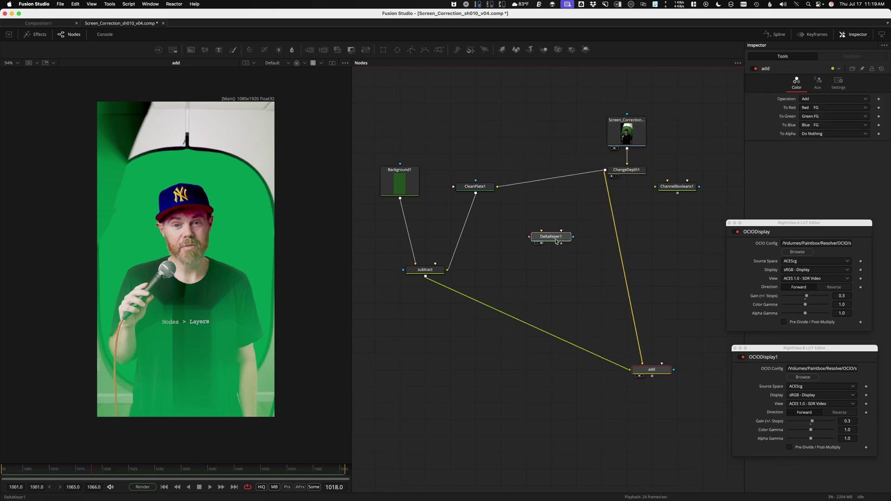
Connect ChangeDepth1 to DeltaKeyer1's main input and CleanPlate1 to its clean plate input, and play back the alpha.
{"action": "left_click_drag", "start_coordinate": [605, 171], "coordinate": [543, 249]}
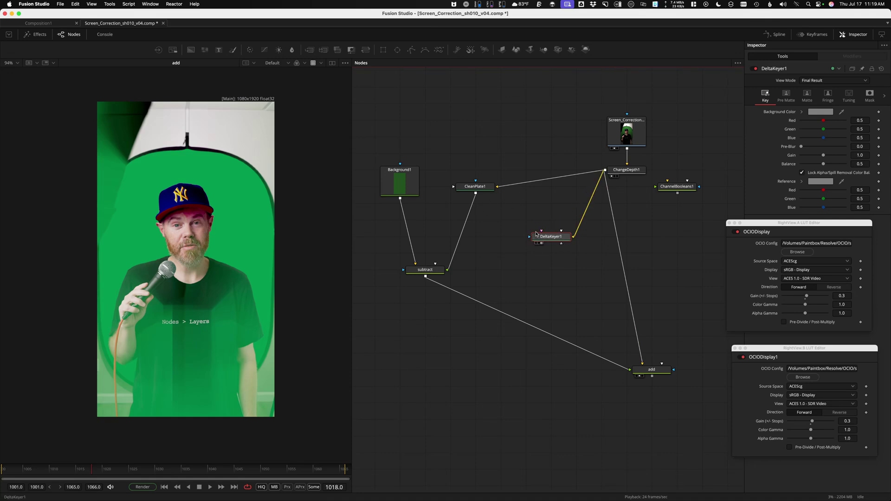
{"action": "left_click_drag", "start_coordinate": [476, 194], "coordinate": [543, 232]}
{"action": "left_click_drag", "start_coordinate": [476, 193], "coordinate": [268, 255]}
{"action": "key", "text": "a"}
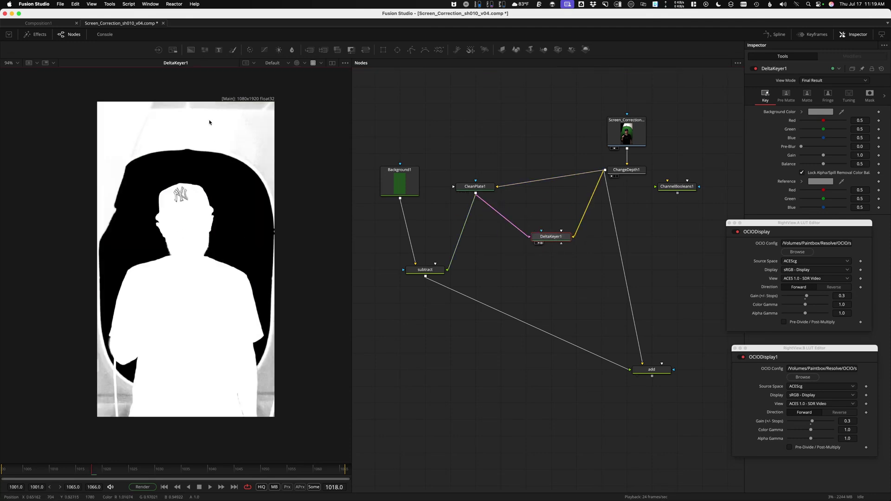
{"action": "key", "text": "space"}
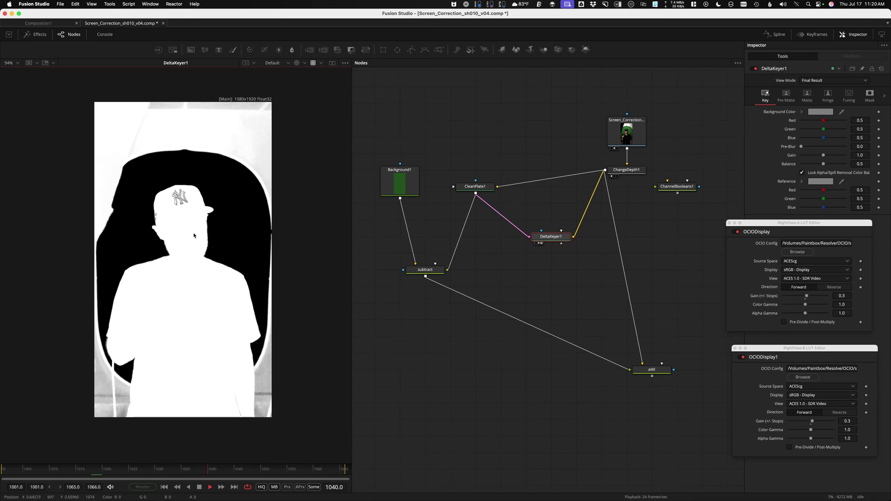
Examine DeltaKeyer1's alpha edges up close and the cap logo at full frame during playback.
{"action": "scroll", "coordinate": [235, 233], "scroll_direction": "up", "scroll_amount": 5}
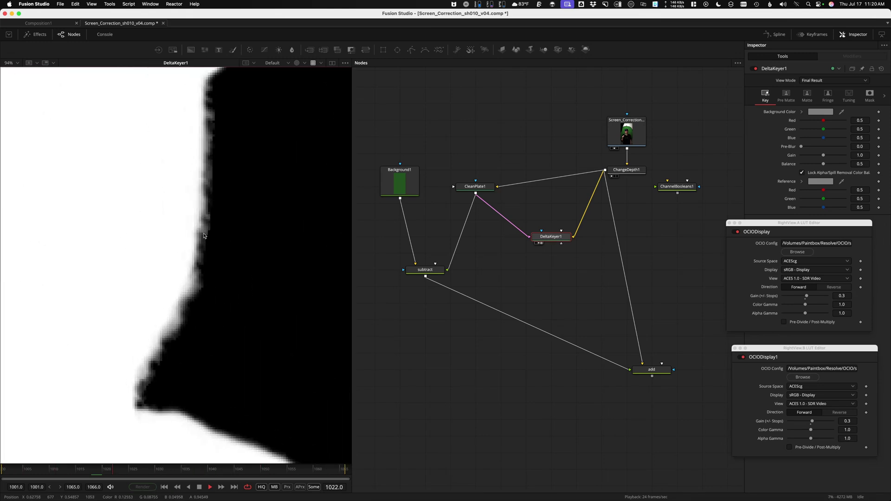
{"action": "key", "text": "space"}
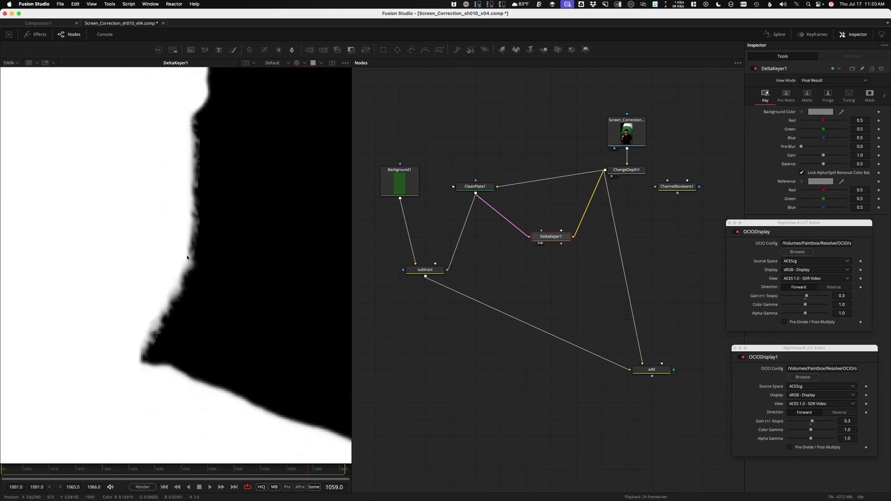
{"action": "key", "text": "ctrl+f"}
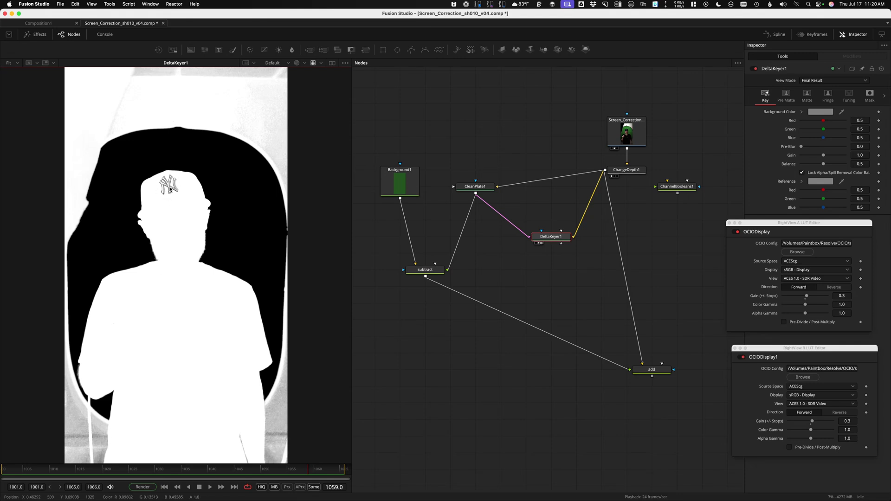
{"action": "key", "text": "space"}
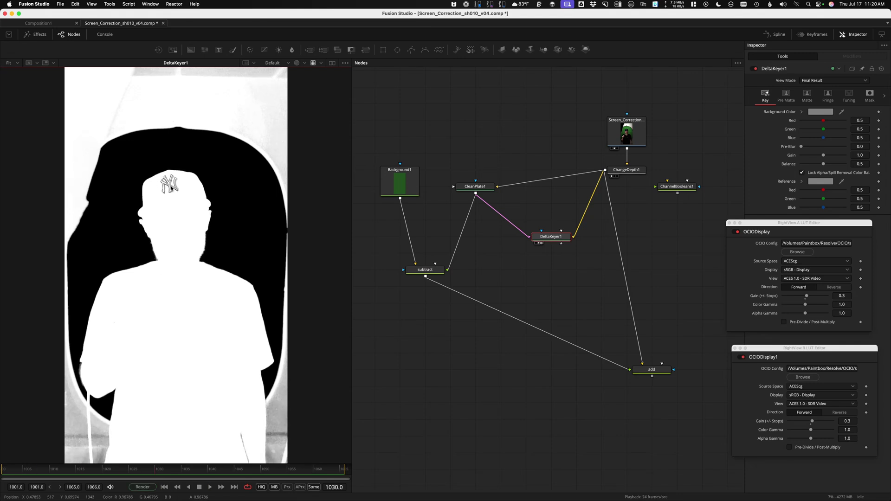
{"action": "key", "text": "space"}
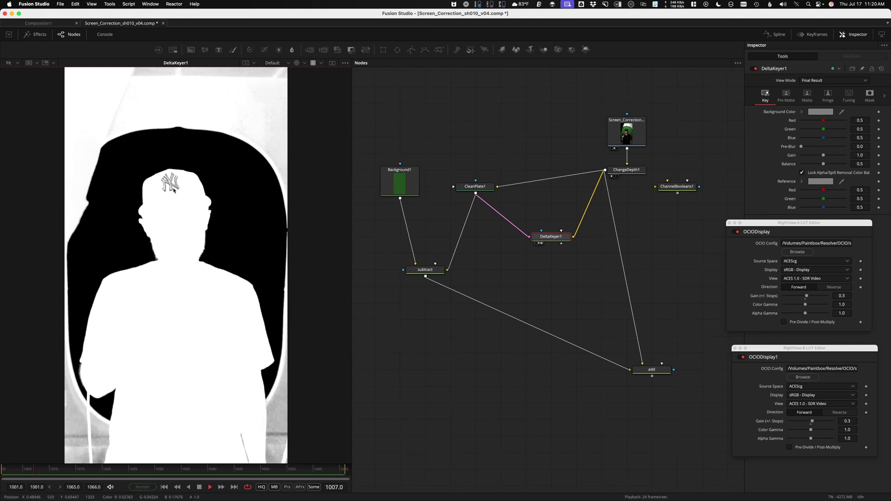
{"action": "mouse_move", "coordinate": [91, 471]}
{"action": "left_mouse_down"}
{"action": "mouse_move", "coordinate": [85, 481]}
{"action": "mouse_move", "coordinate": [94, 483]}
{"action": "mouse_move", "coordinate": [86, 480]}
{"action": "left_mouse_up"}
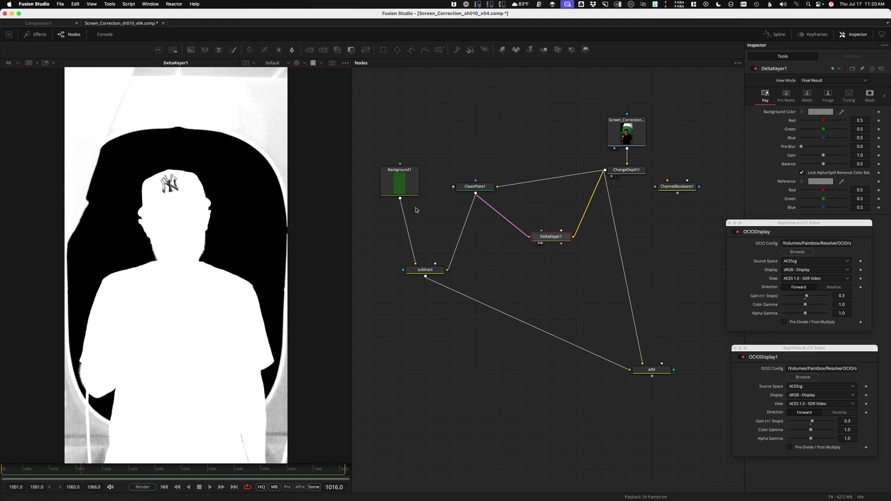
Set CleanPlate1's Erode to 0.00374 and play back the keyed alpha.
{"action": "left_click", "coordinate": [474, 186]}
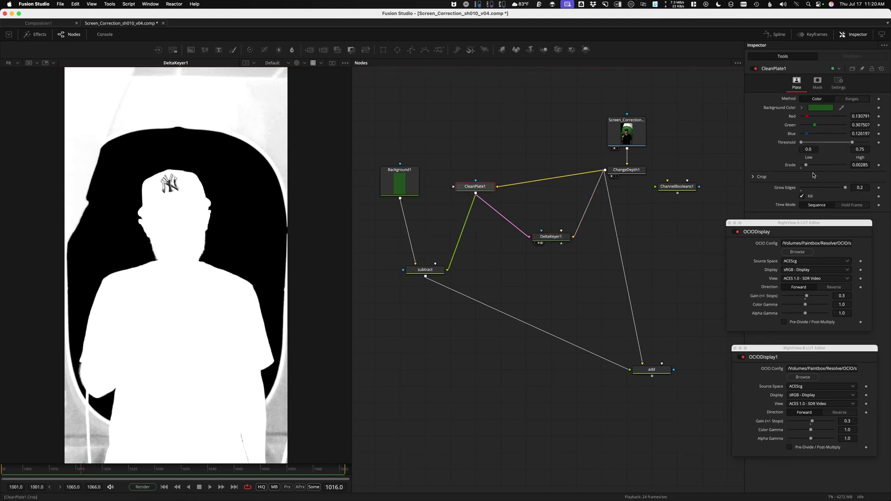
{"action": "left_click_drag", "start_coordinate": [805, 166], "coordinate": [811, 164]}
{"action": "key", "text": "space"}
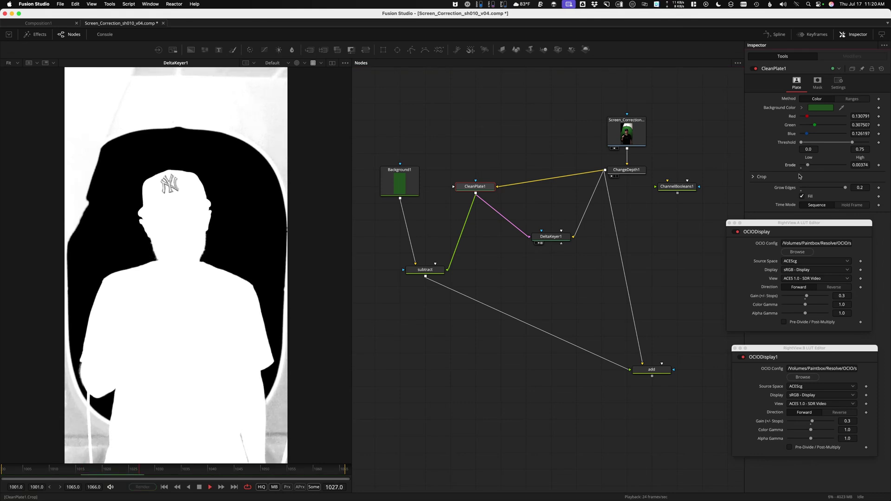
{"action": "key", "text": "space"}
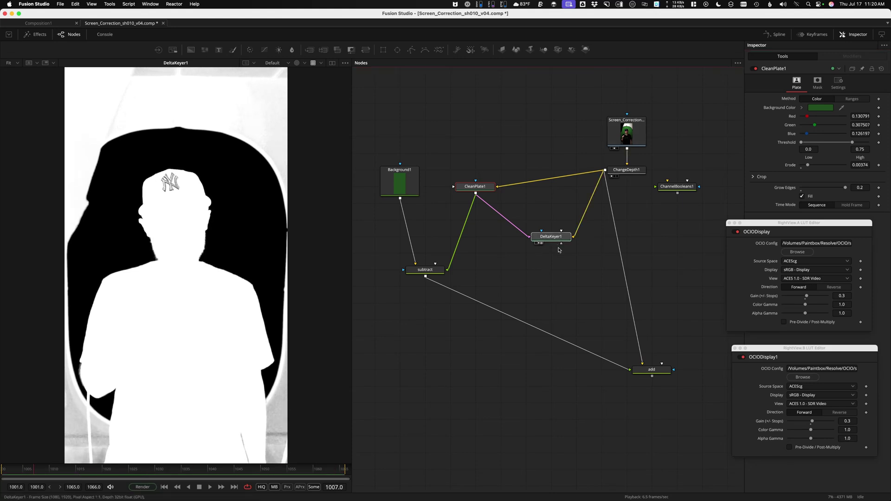
Move DeltaKeyer1 down, add a copy of it in the space above, and rename the copy core.
{"action": "left_click_drag", "start_coordinate": [552, 237], "coordinate": [552, 256]}
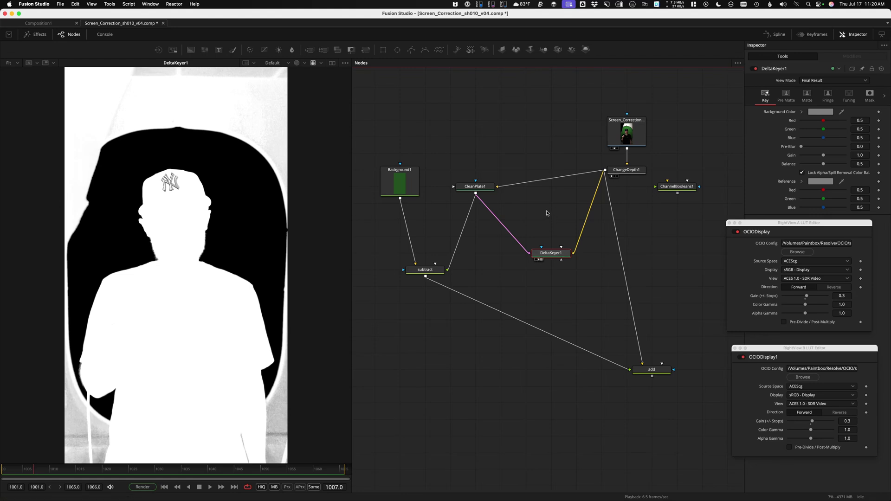
{"action": "key", "text": "ctrl+v"}
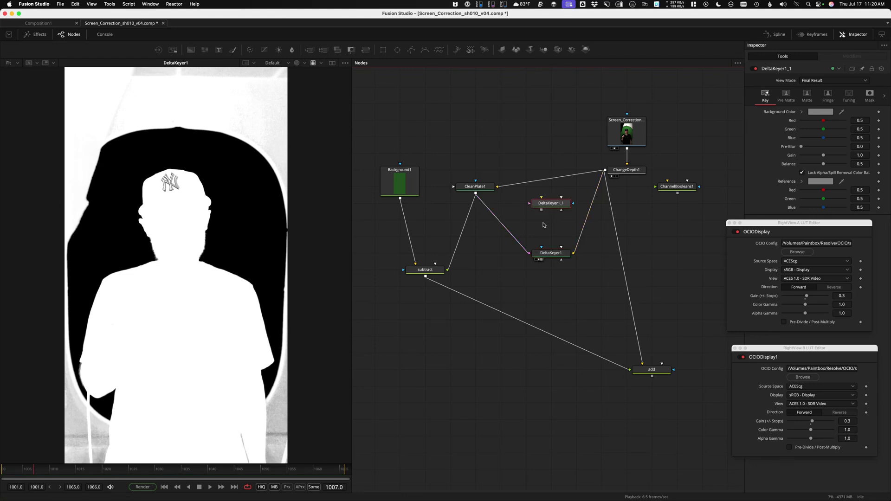
{"action": "key", "text": "F2"}
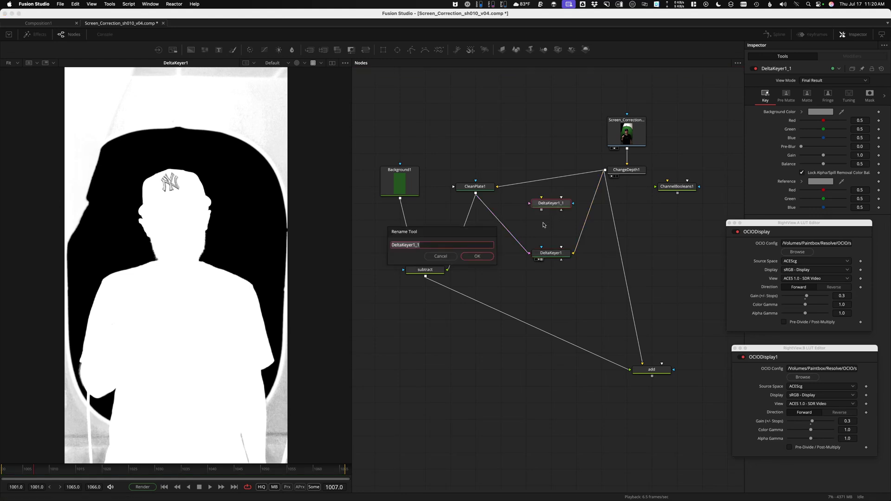
{"action": "key", "text": "Return"}
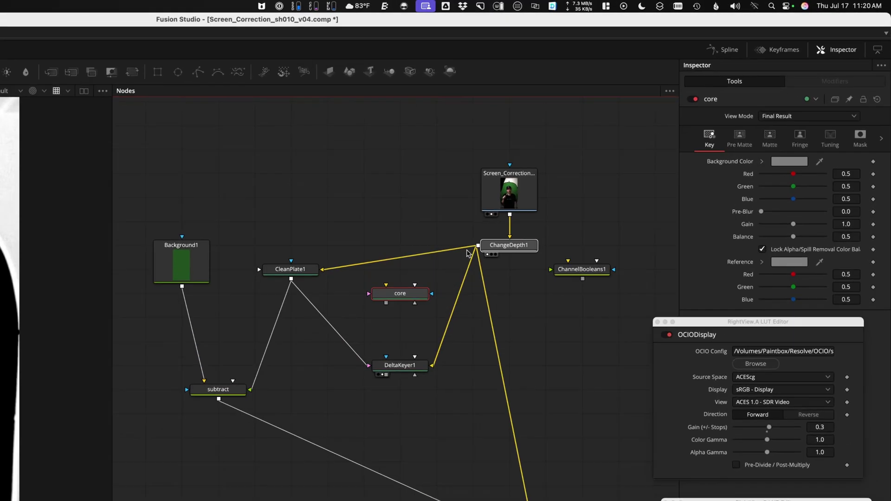
Connect ChangeDepth1 to core's main input and CleanPlate1 to its clean plate input, and view core.
{"action": "left_click", "coordinate": [605, 171]}
{"action": "left_click_drag", "start_coordinate": [457, 258], "coordinate": [367, 311]}
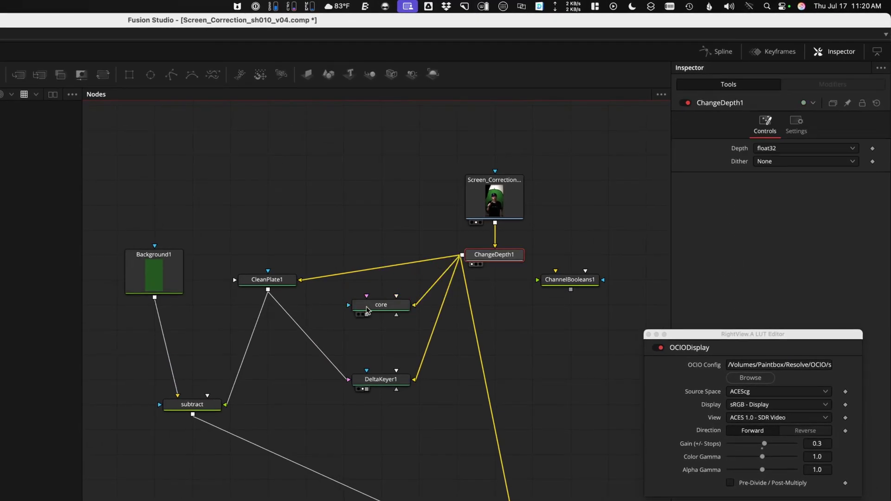
{"action": "left_click_drag", "start_coordinate": [268, 290], "coordinate": [348, 305]}
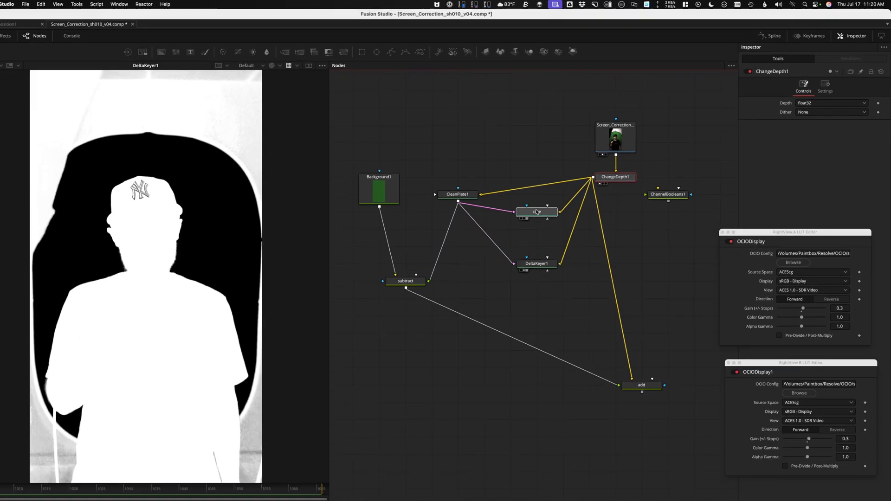
{"action": "left_click", "coordinate": [553, 204]}
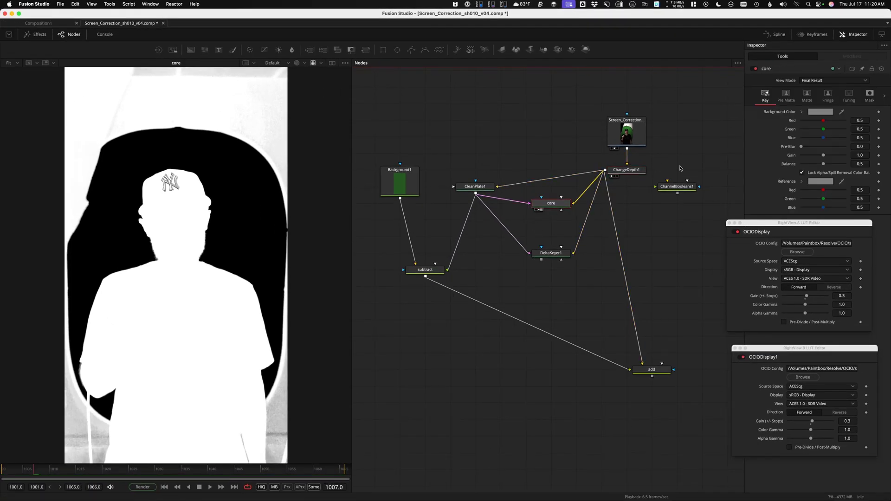
Set the viewer LUT's Alpha Gamma to 0.0 and examine core's matte for holes in the face, shirt and cap logo.
{"action": "left_click", "coordinate": [806, 96]}
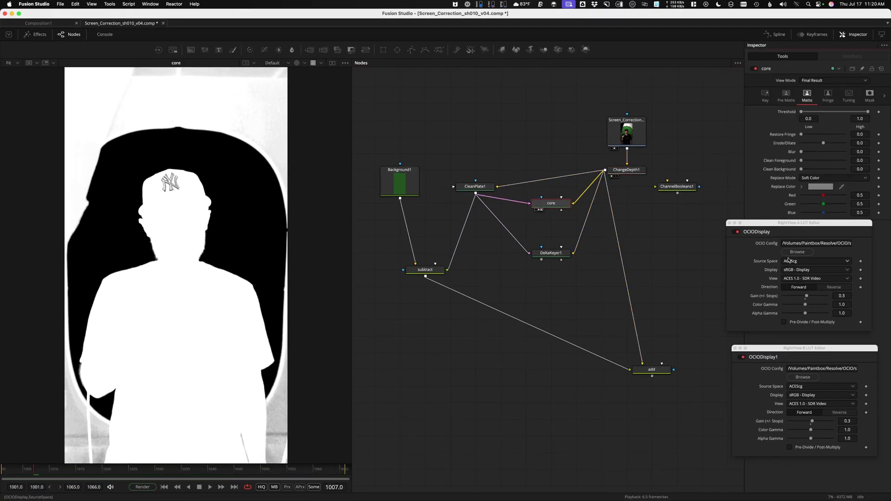
{"action": "left_click_drag", "start_coordinate": [806, 315], "coordinate": [776, 320]}
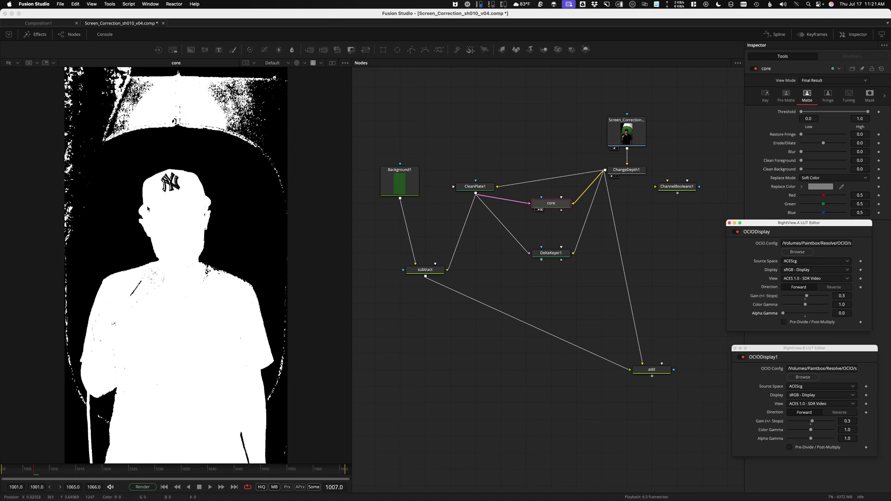
{"action": "scroll", "coordinate": [126, 290], "scroll_direction": "up", "scroll_amount": 10}
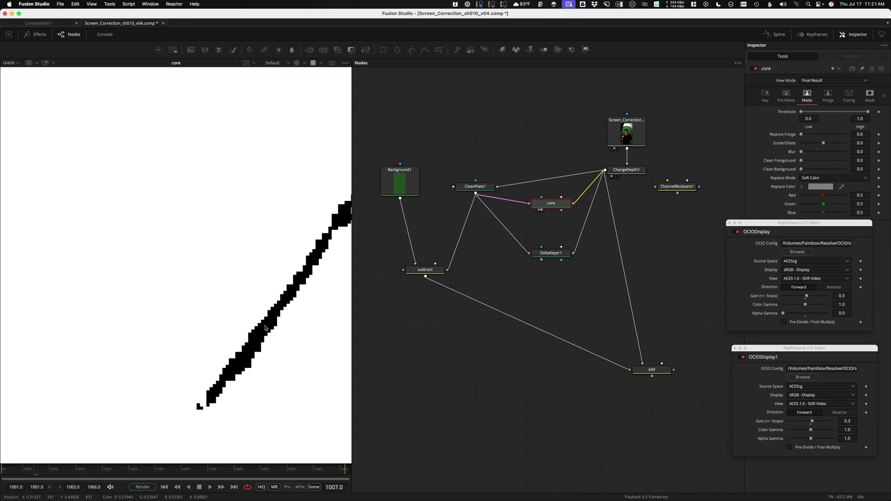
{"action": "scroll", "coordinate": [266, 328], "scroll_direction": "down", "scroll_amount": 10}
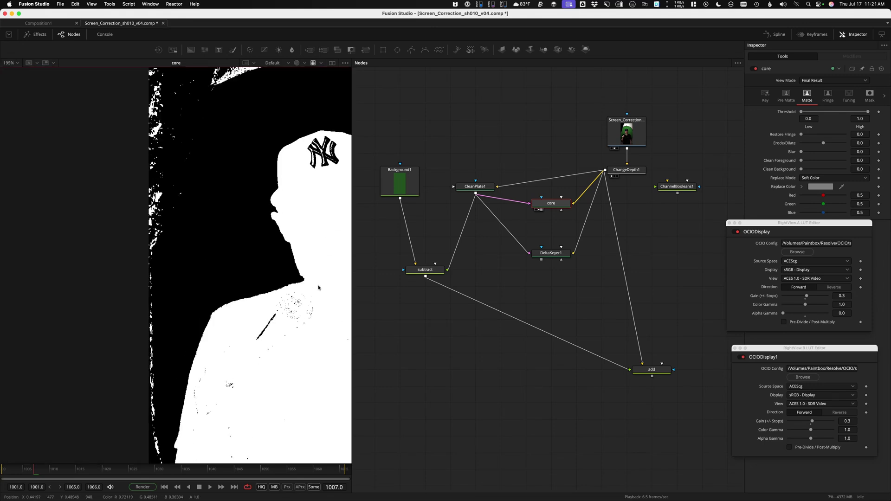
{"action": "scroll", "coordinate": [136, 208], "scroll_direction": "down", "scroll_amount": 2}
{"action": "scroll", "coordinate": [136, 207], "scroll_direction": "up", "scroll_amount": 2}
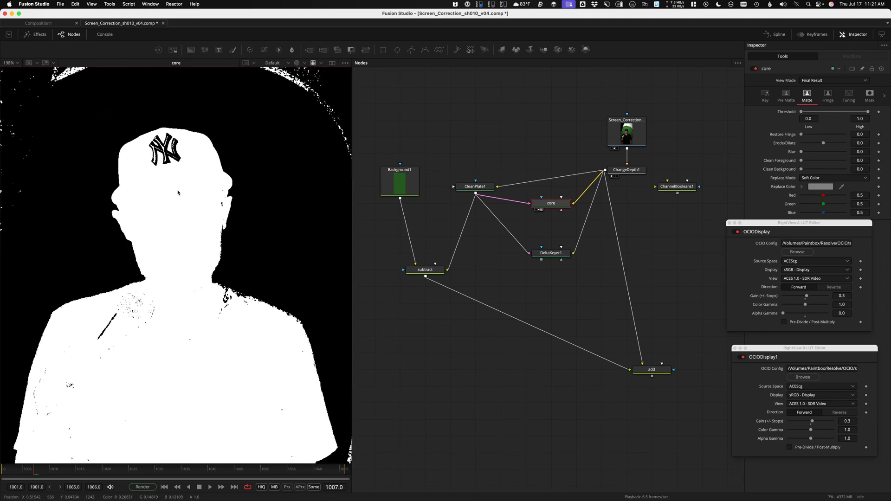
{"action": "scroll", "coordinate": [204, 231], "scroll_direction": "down", "scroll_amount": 1}
{"action": "scroll", "coordinate": [192, 189], "scroll_direction": "up", "scroll_amount": 2}
{"action": "scroll", "coordinate": [192, 189], "scroll_direction": "up", "scroll_amount": 1}
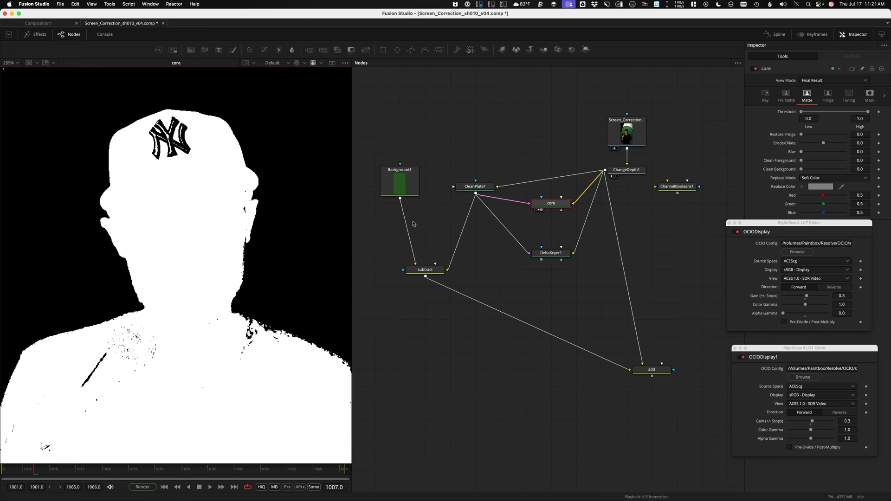
Set core's High matte threshold to 0.194 and Erode/Dilate to -0.0053, and restore the viewer LUT's Alpha Gamma to 1.0.
{"action": "left_click_drag", "start_coordinate": [862, 116], "coordinate": [519, 117]}
{"action": "left_click_drag", "start_coordinate": [821, 112], "coordinate": [817, 112]}
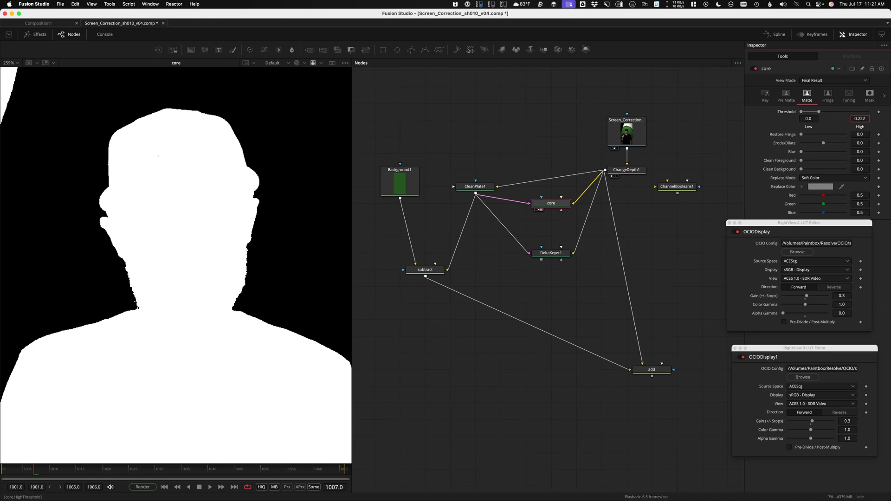
{"action": "scroll", "coordinate": [163, 243], "scroll_direction": "down", "scroll_amount": 3}
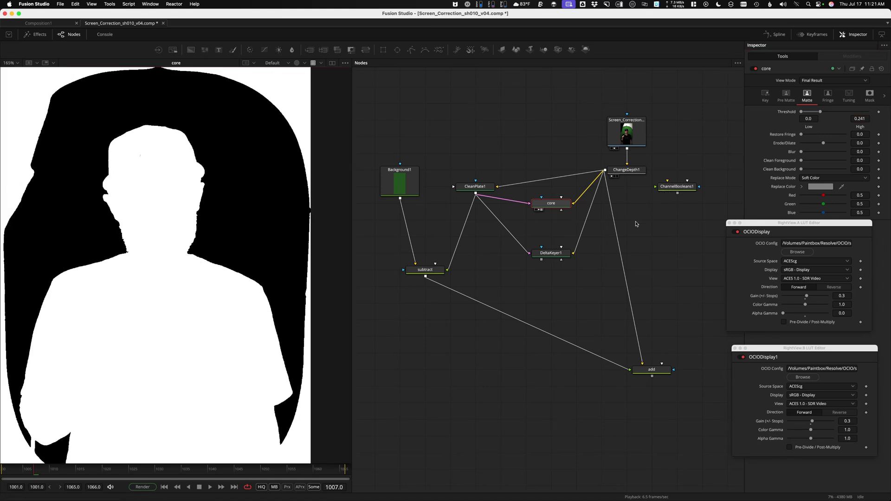
{"action": "left_click", "coordinate": [538, 259]}
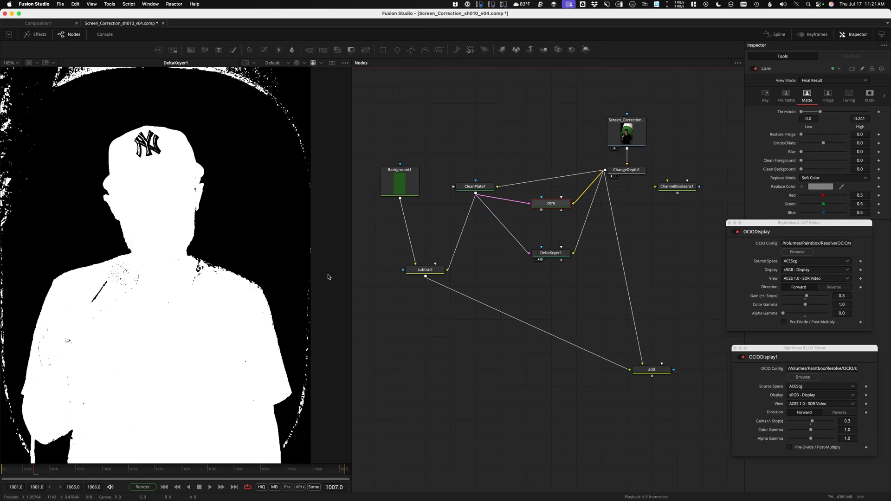
{"action": "left_click", "coordinate": [539, 209]}
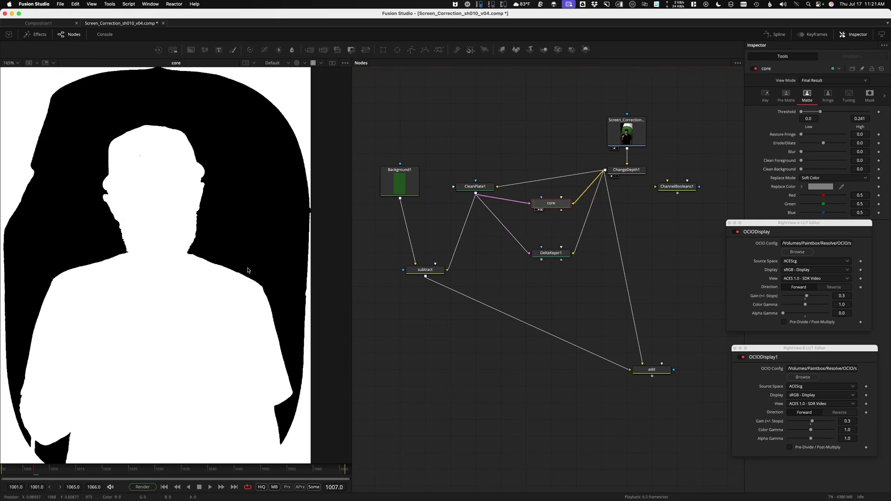
{"action": "left_click_drag", "start_coordinate": [822, 144], "coordinate": [812, 146]}
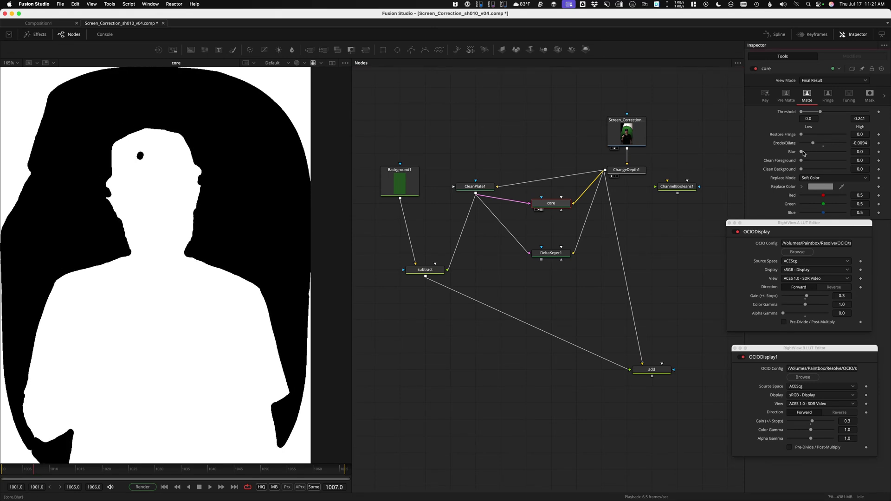
{"action": "left_click_drag", "start_coordinate": [801, 152], "coordinate": [805, 152]}
{"action": "mouse_move", "coordinate": [819, 112]}
{"action": "left_mouse_down"}
{"action": "mouse_move", "coordinate": [849, 114]}
{"action": "mouse_move", "coordinate": [817, 112]}
{"action": "left_mouse_up"}
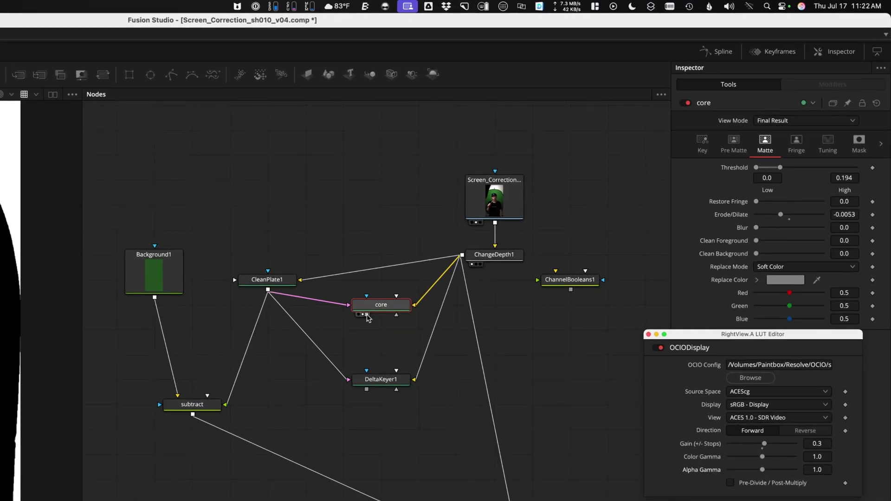
Connect core's output to DeltaKeyer1's solid matte input and play back DeltaKeyer1's alpha.
{"action": "left_click_drag", "start_coordinate": [364, 317], "coordinate": [385, 381]}
{"action": "left_click", "coordinate": [420, 418]}
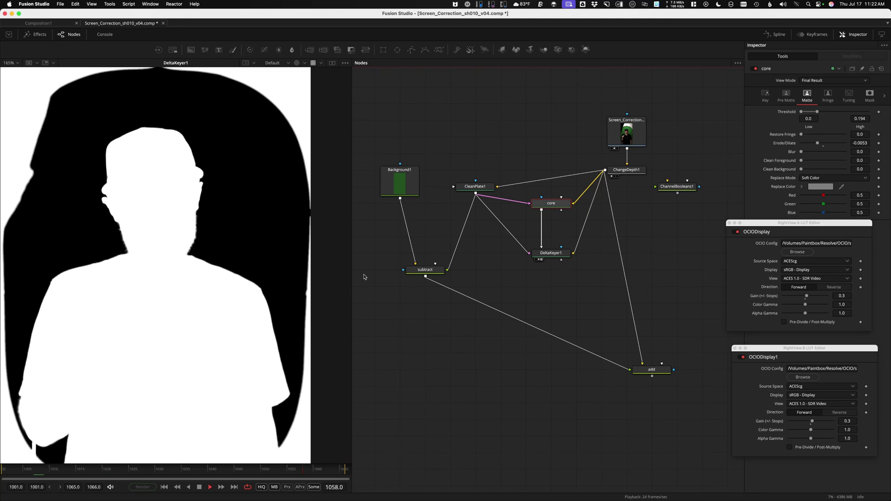
{"action": "key", "text": "space"}
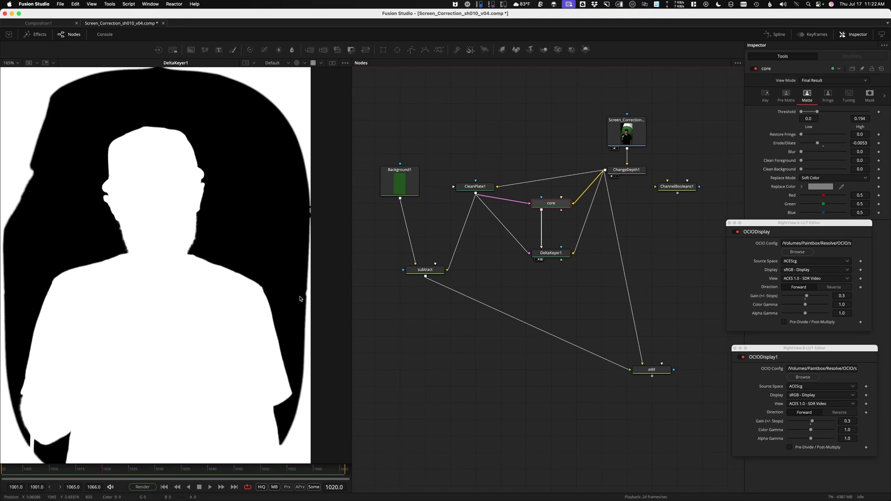
Disconnect subtract from the add node and move Background1, CleanPlate1 and subtract away from the keyer nodes to make room.
{"action": "left_click", "coordinate": [479, 186]}
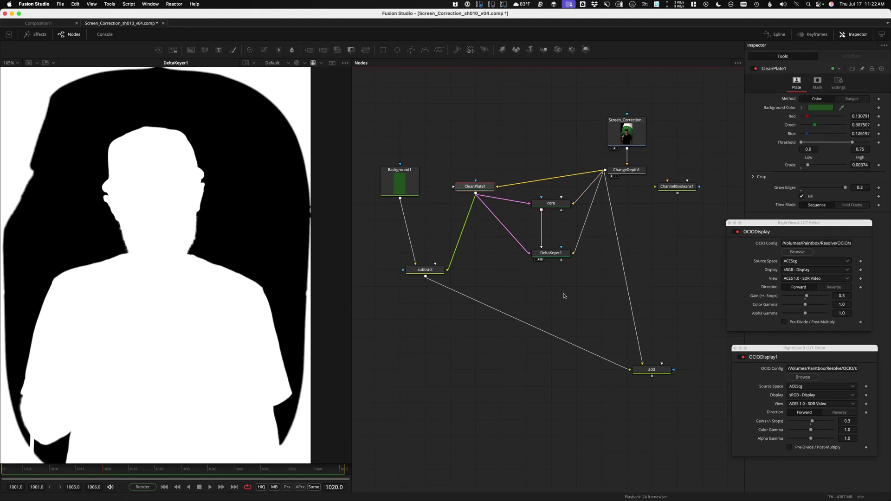
{"action": "mouse_move", "coordinate": [591, 294]}
{"action": "left_mouse_down"}
{"action": "mouse_move", "coordinate": [596, 286]}
{"action": "mouse_move", "coordinate": [605, 300]}
{"action": "left_mouse_up"}
{"action": "left_click_drag", "start_coordinate": [625, 357], "coordinate": [459, 394]}
{"action": "left_click_drag", "start_coordinate": [385, 145], "coordinate": [388, 245]}
{"action": "left_click_drag", "start_coordinate": [538, 296], "coordinate": [558, 302]}
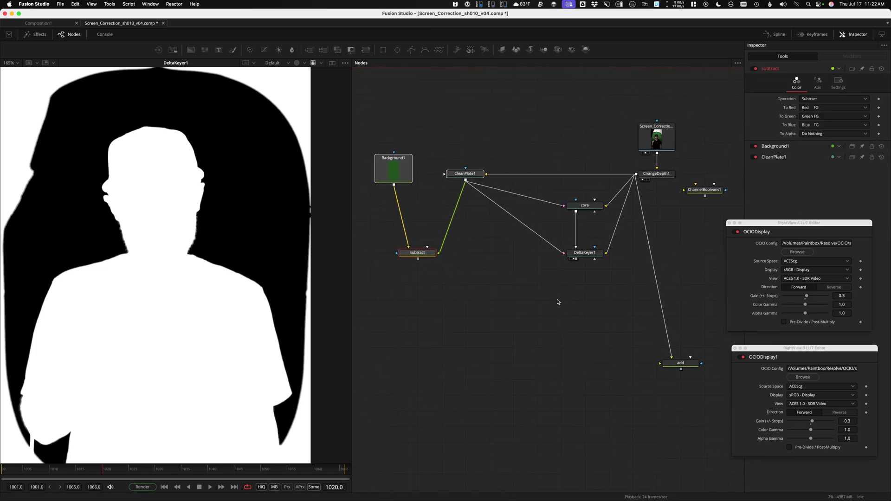
Paste an instance of DeltaKeyer1 and place it between subtract and DeltaKeyer1, level with both.
{"action": "left_click", "coordinate": [581, 256]}
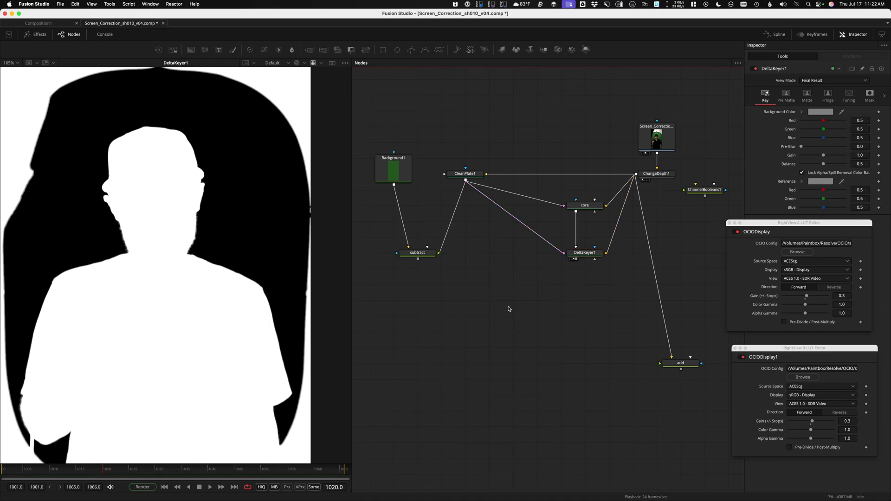
{"action": "key", "text": "super+shift+v"}
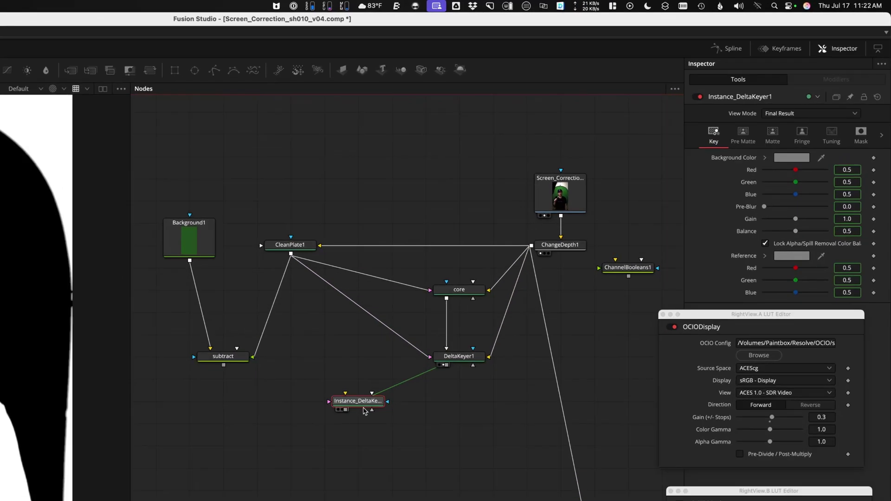
{"action": "left_click_drag", "start_coordinate": [364, 411], "coordinate": [337, 366]}
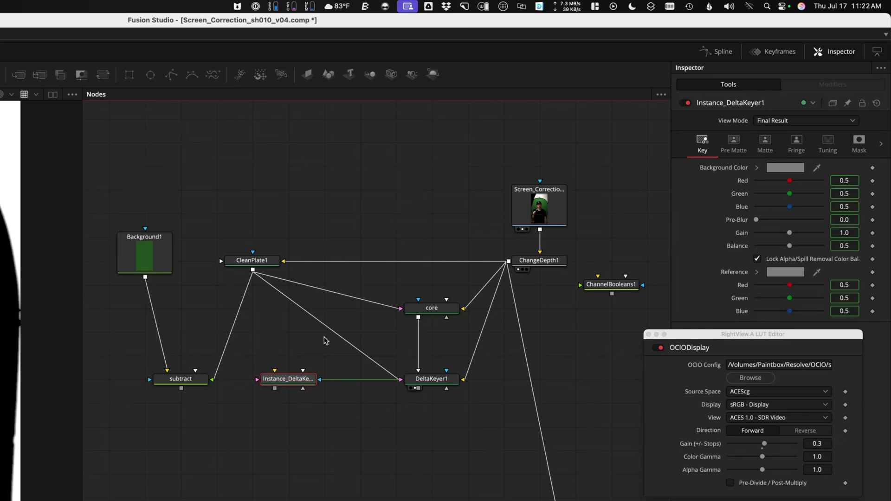
Connect CleanPlate1 to Instance_DeltaKeyer1's input and clean plate inputs and core to its solid matte input, and compare its alpha with DeltaKeyer1's.
{"action": "left_click_drag", "start_coordinate": [253, 269], "coordinate": [292, 384]}
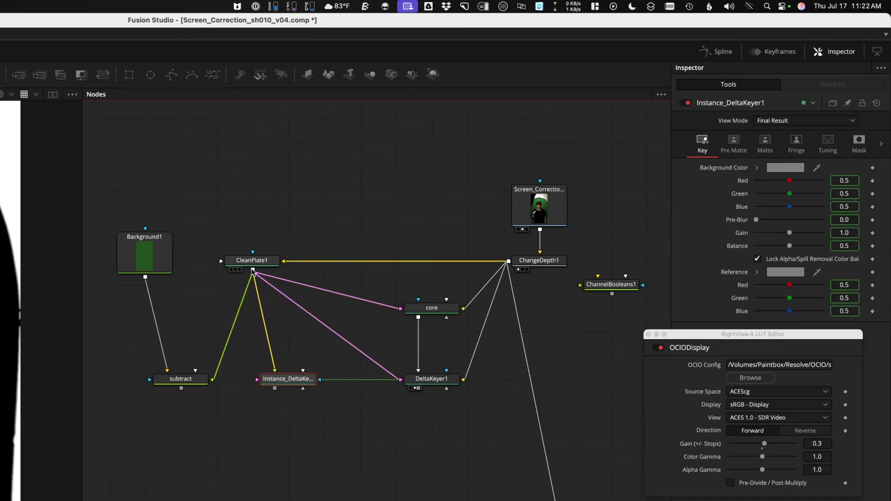
{"action": "left_click_drag", "start_coordinate": [267, 316], "coordinate": [258, 379]}
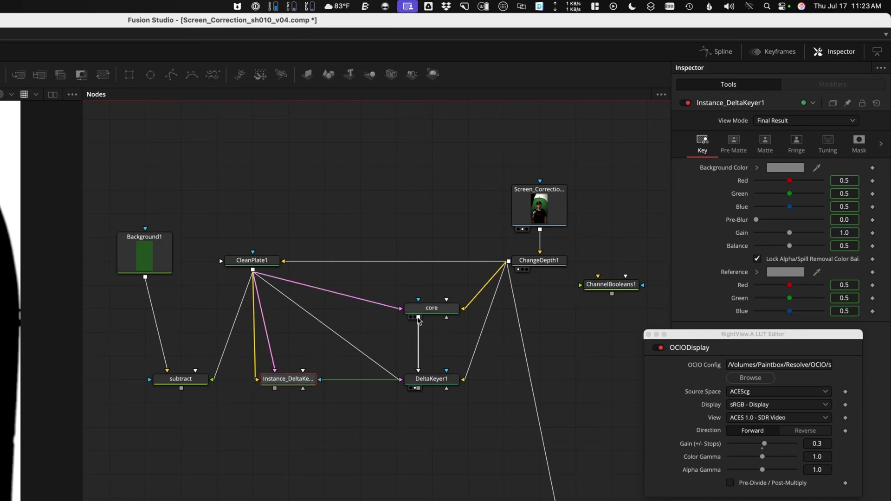
{"action": "left_click_drag", "start_coordinate": [419, 318], "coordinate": [289, 379]}
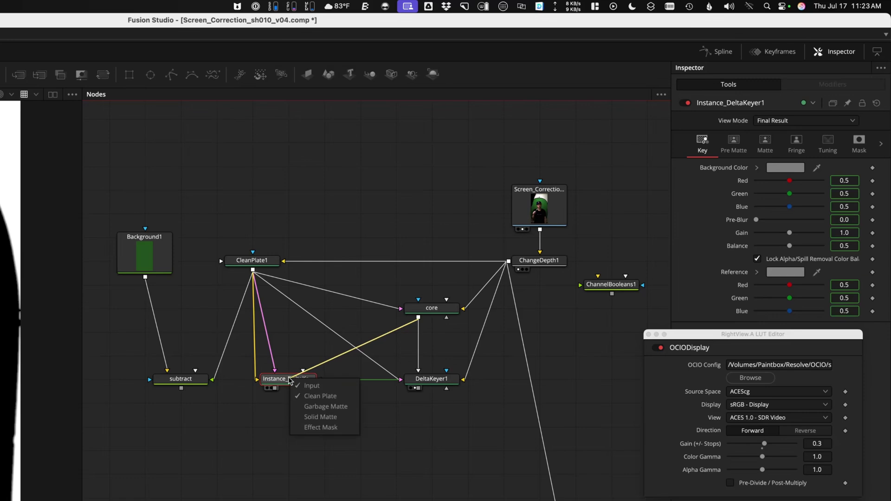
{"action": "left_click", "coordinate": [321, 417]}
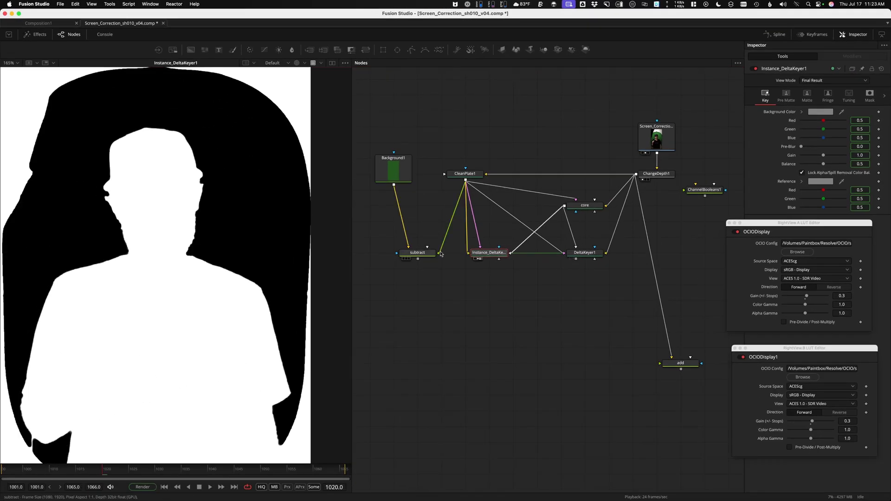
{"action": "left_click_drag", "start_coordinate": [584, 253], "coordinate": [231, 238]}
{"action": "left_click", "coordinate": [518, 293]}
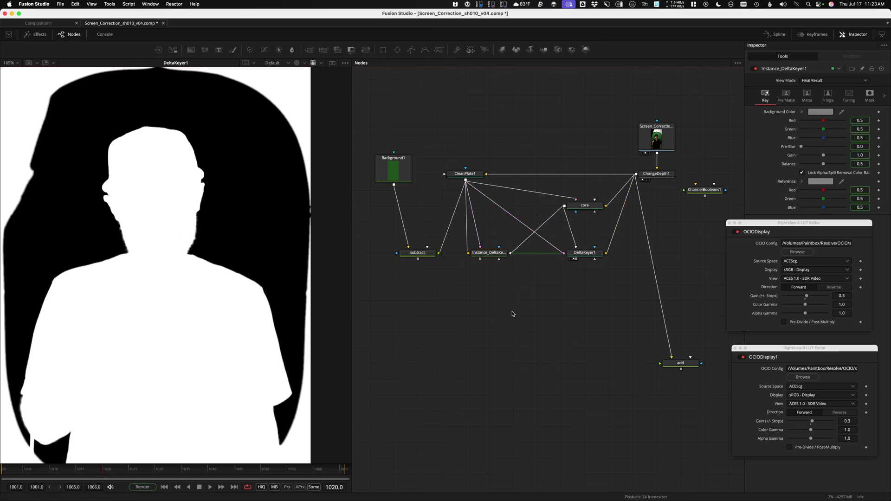
Paste a copy of ChannelBooleans1 below the keyers, set its operation to Negative and rename it negative.
{"action": "scroll", "coordinate": [534, 304], "scroll_direction": "right", "scroll_amount": 1}
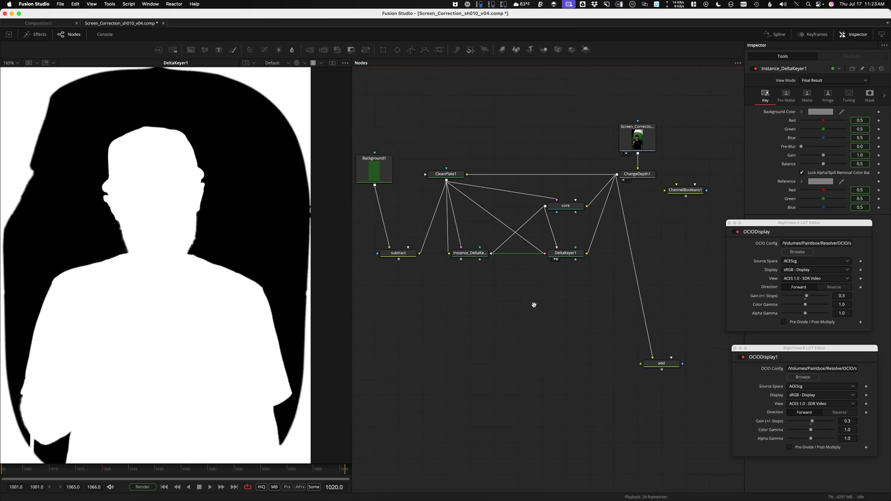
{"action": "scroll", "coordinate": [530, 308], "scroll_direction": "down", "scroll_amount": 1}
{"action": "left_click_drag", "start_coordinate": [664, 169], "coordinate": [709, 231]}
{"action": "key", "text": "super+v"}
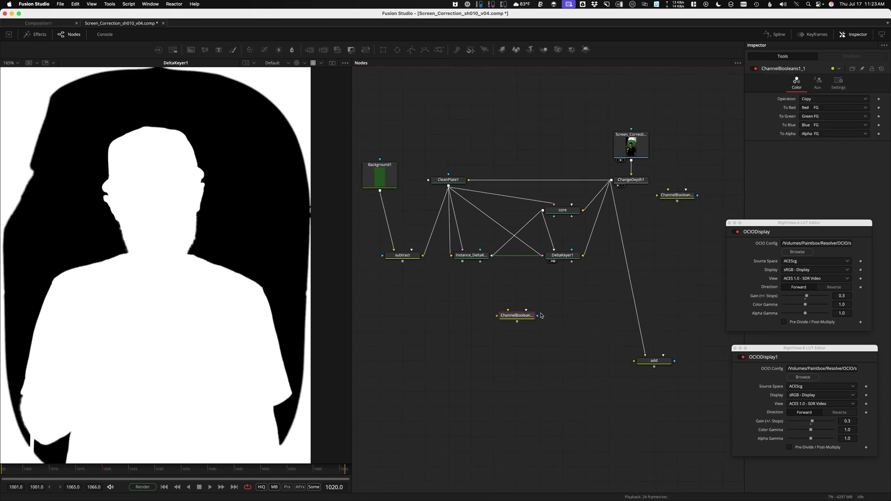
{"action": "left_click", "coordinate": [823, 101]}
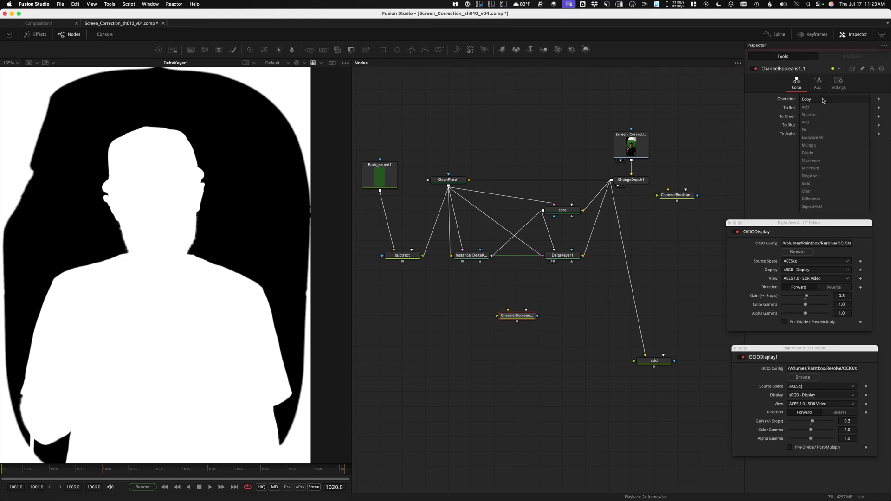
{"action": "left_click", "coordinate": [825, 177]}
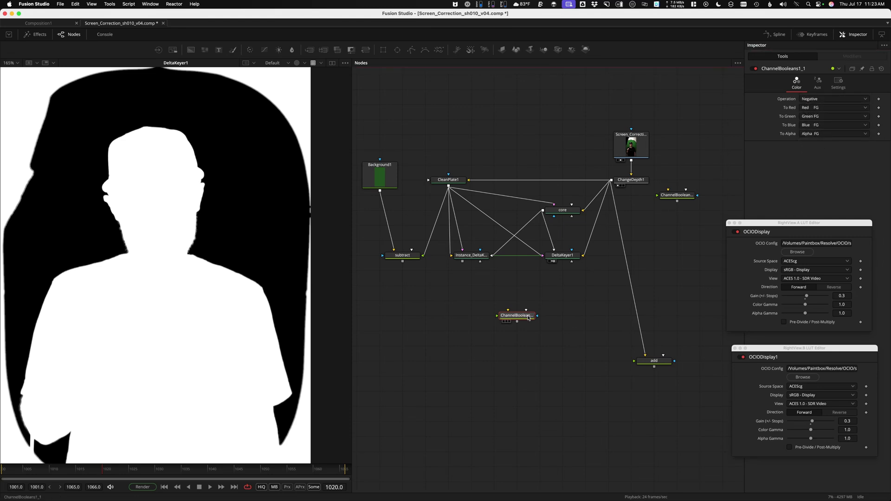
{"action": "key", "text": "F2"}
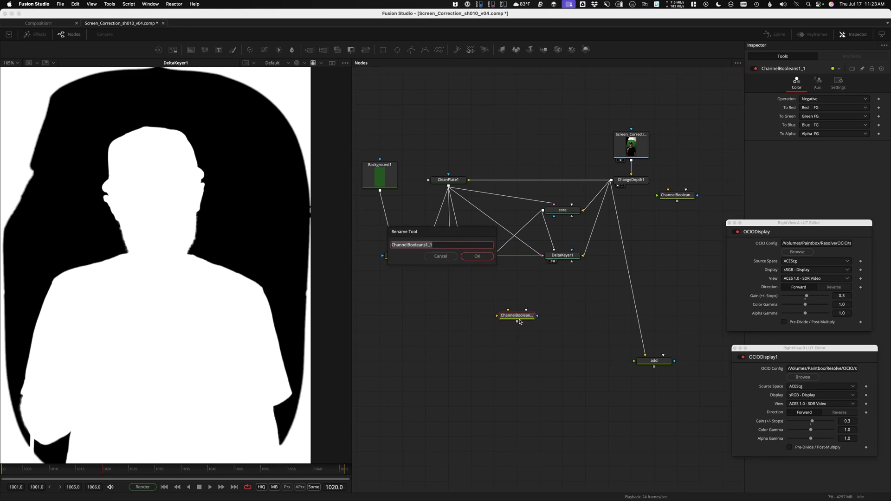
{"action": "type", "text": "negative"}
{"action": "key", "text": "Return"}
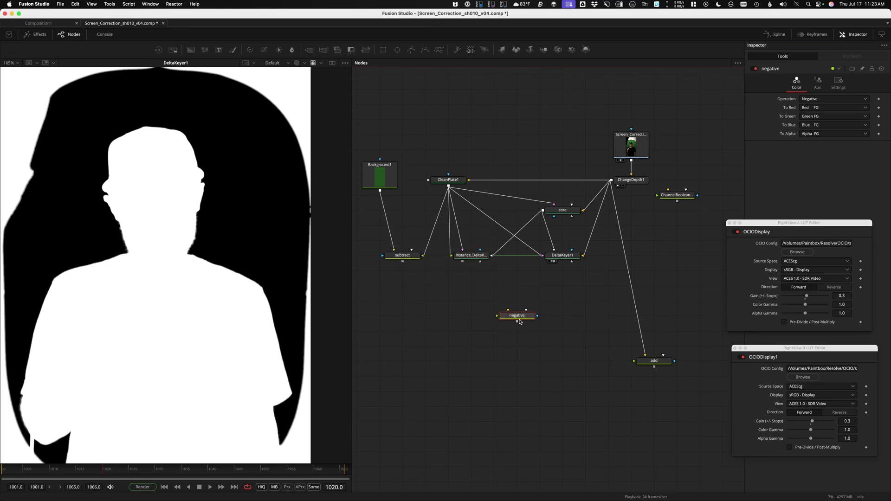
Connect DeltaKeyer1 to negative and Instance_DeltaKeyer1 to a pasted instance of negative, placing each below its keyer, and view both inverted mattes.
{"action": "left_click_drag", "start_coordinate": [515, 315], "coordinate": [584, 311]}
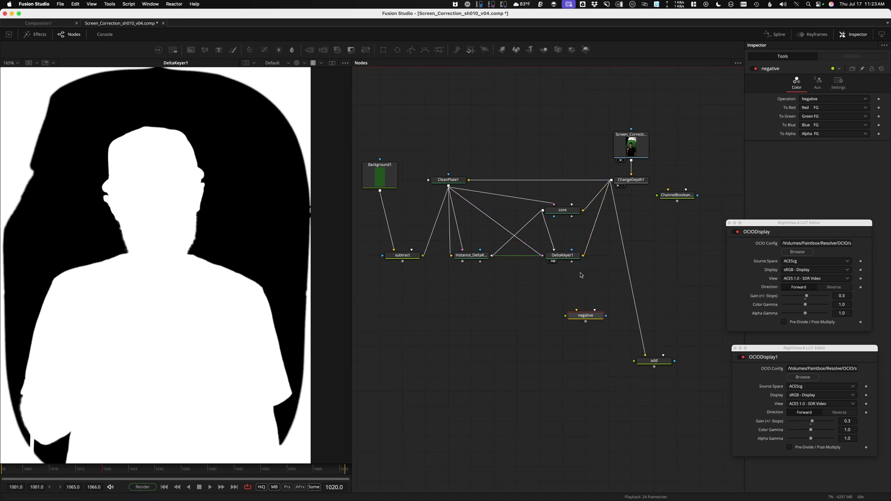
{"action": "left_click_drag", "start_coordinate": [553, 261], "coordinate": [227, 296]}
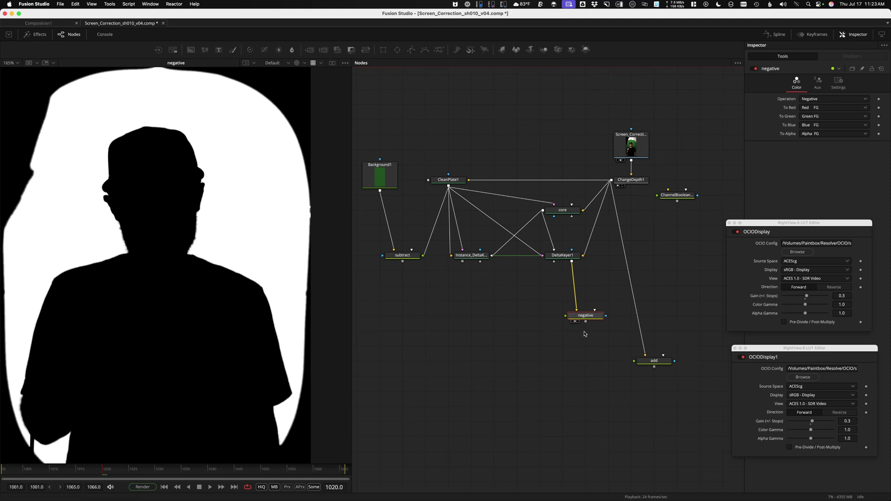
{"action": "left_click", "coordinate": [446, 325]}
{"action": "key", "text": "ctrl+shift+v"}
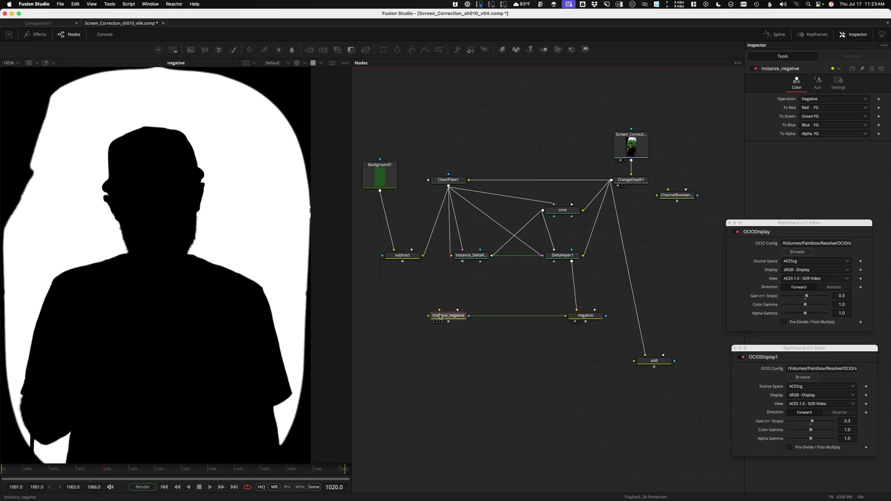
{"action": "left_click_drag", "start_coordinate": [442, 318], "coordinate": [461, 321]}
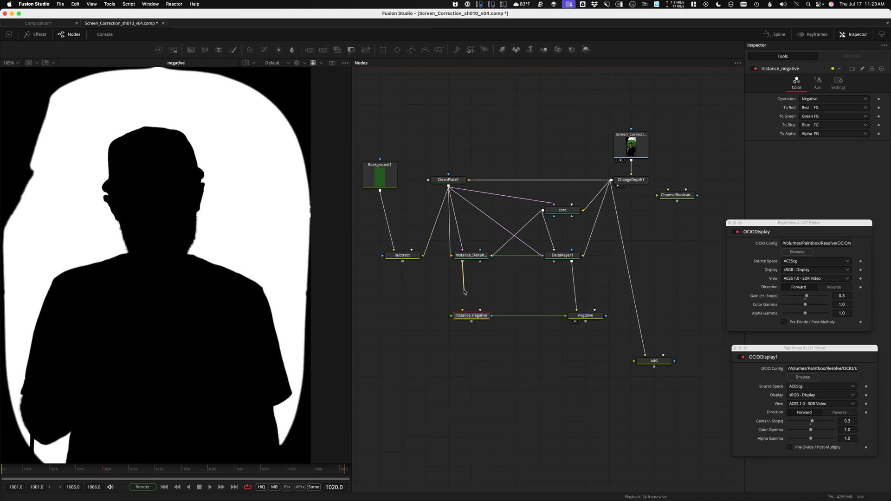
{"action": "left_click_drag", "start_coordinate": [462, 261], "coordinate": [283, 306]}
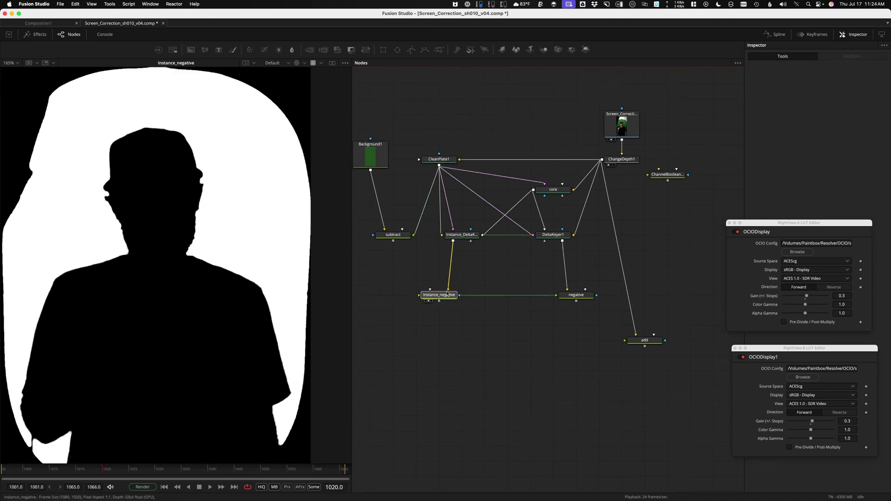
{"action": "left_click_drag", "start_coordinate": [446, 293], "coordinate": [241, 260]}
{"action": "left_click_drag", "start_coordinate": [579, 295], "coordinate": [108, 246]}
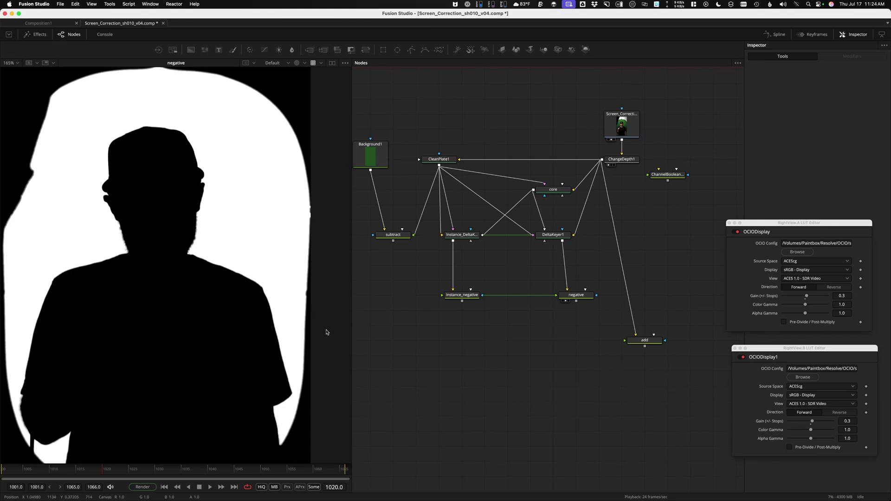
Paste another copy of ChannelBooleans1 below the negative nodes, set its operation to Divide and rename it divide.
{"action": "left_click_drag", "start_coordinate": [700, 158], "coordinate": [644, 219]}
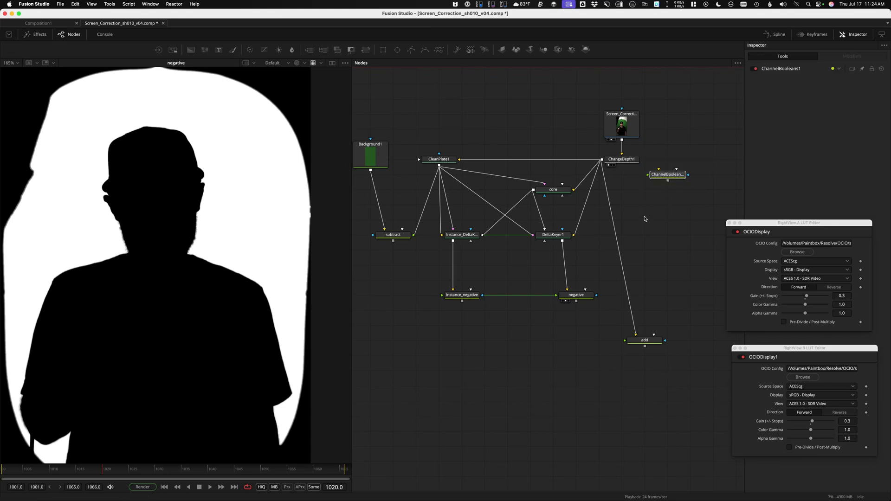
{"action": "key", "text": "super+v"}
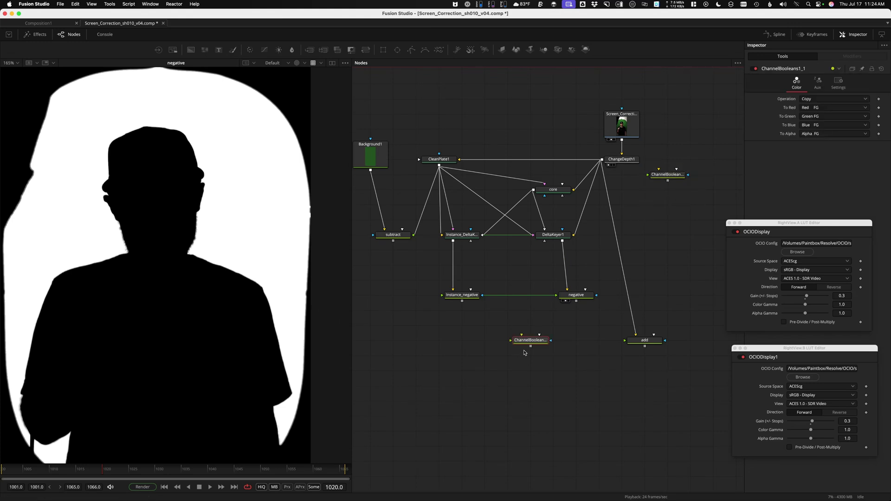
{"action": "left_click", "coordinate": [820, 98]}
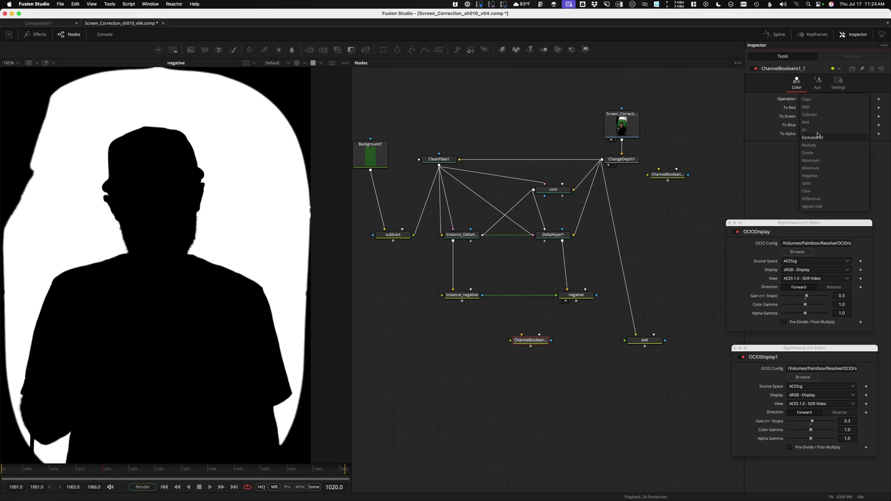
{"action": "left_click", "coordinate": [819, 153]}
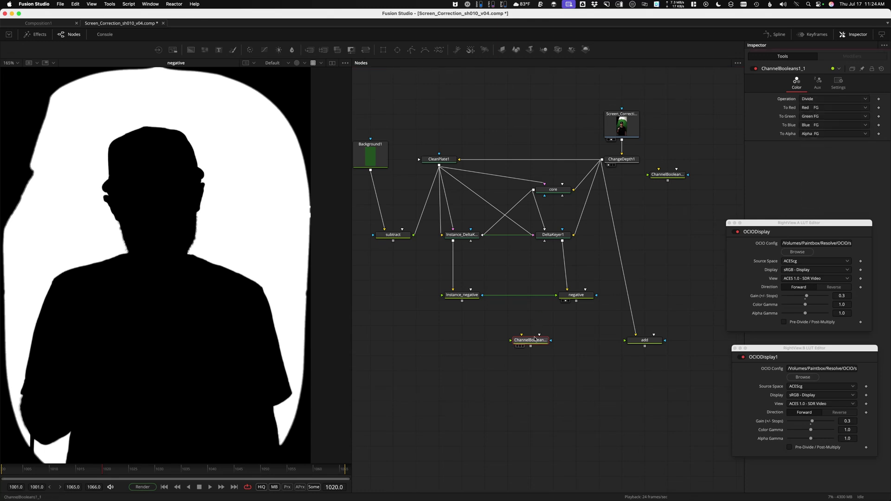
{"action": "key", "text": "F2"}
{"action": "type", "text": "di"}
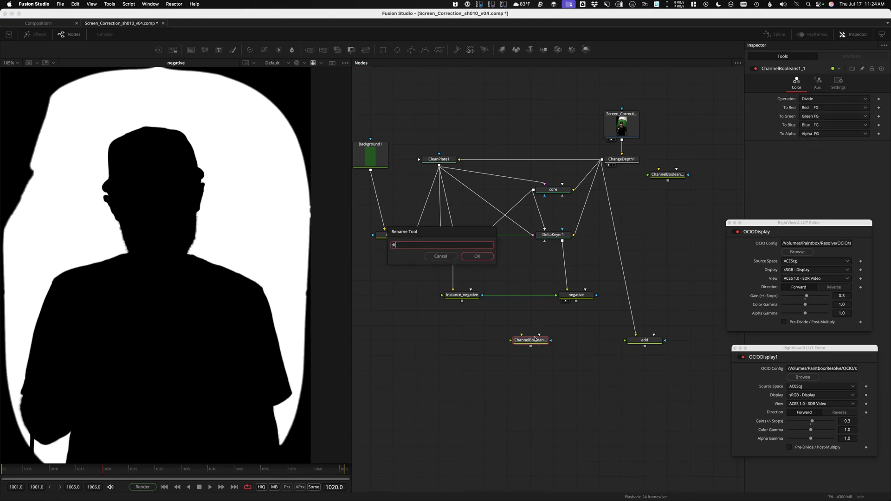
{"action": "type", "text": "vide"}
{"action": "key", "text": "Return"}
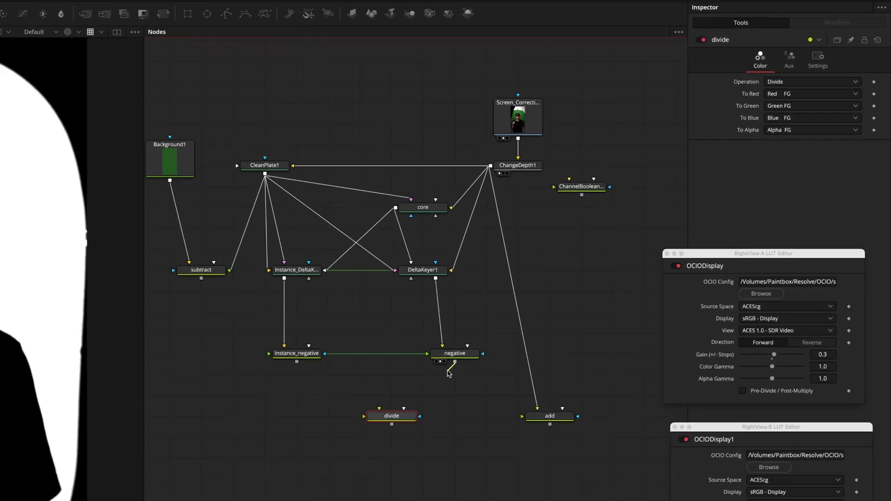
Connect negative to divide's background input and Instance_negative to its foreground input, with divide placed below DeltaKeyer1.
{"action": "left_click_drag", "start_coordinate": [576, 301], "coordinate": [572, 309]}
{"action": "left_click_drag", "start_coordinate": [400, 397], "coordinate": [372, 450]}
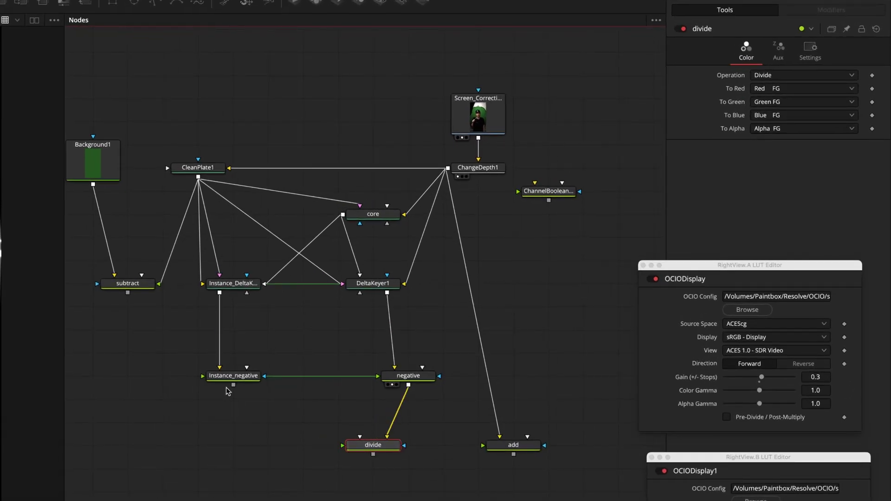
{"action": "left_click_drag", "start_coordinate": [233, 385], "coordinate": [373, 446]}
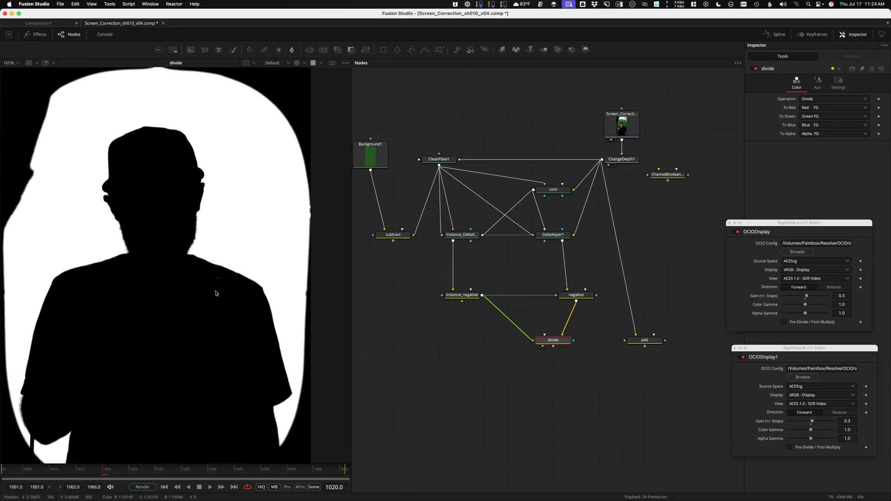
Switch the viewer to divide's color channels and inspect the RGB values across the hand and shirt.
{"action": "key", "text": "c"}
{"action": "scroll", "coordinate": [196, 320], "scroll_direction": "down", "scroll_amount": 4}
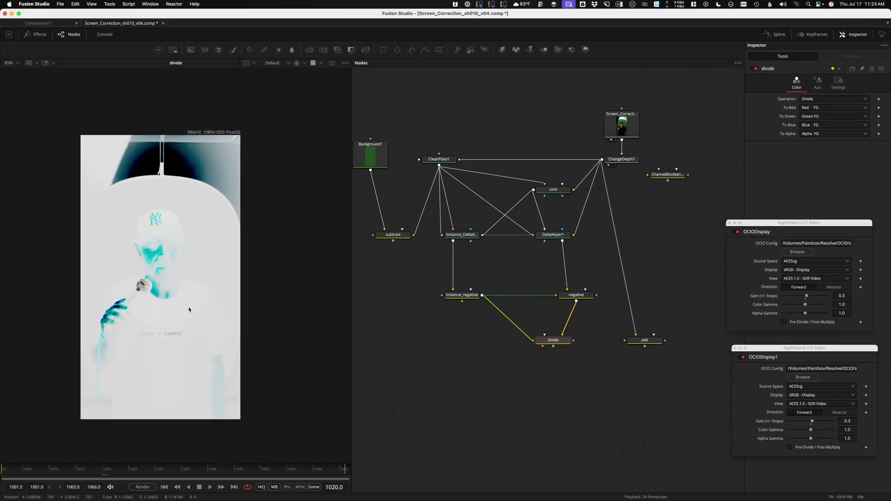
{"action": "key", "text": "z"}
{"action": "key", "text": "c"}
{"action": "scroll", "coordinate": [160, 251], "scroll_direction": "up", "scroll_amount": 3}
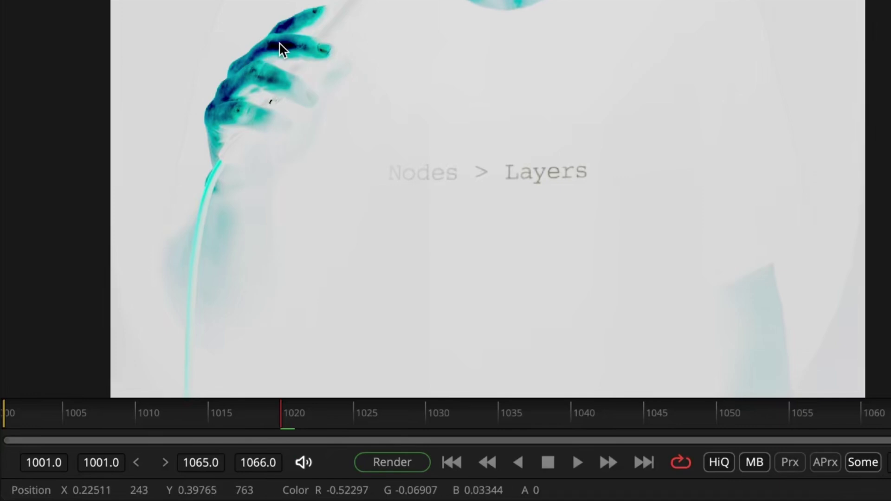
{"action": "scroll", "coordinate": [487, 198], "scroll_direction": "down", "scroll_amount": 4}
{"action": "scroll", "coordinate": [487, 198], "scroll_direction": "up", "scroll_amount": 1}
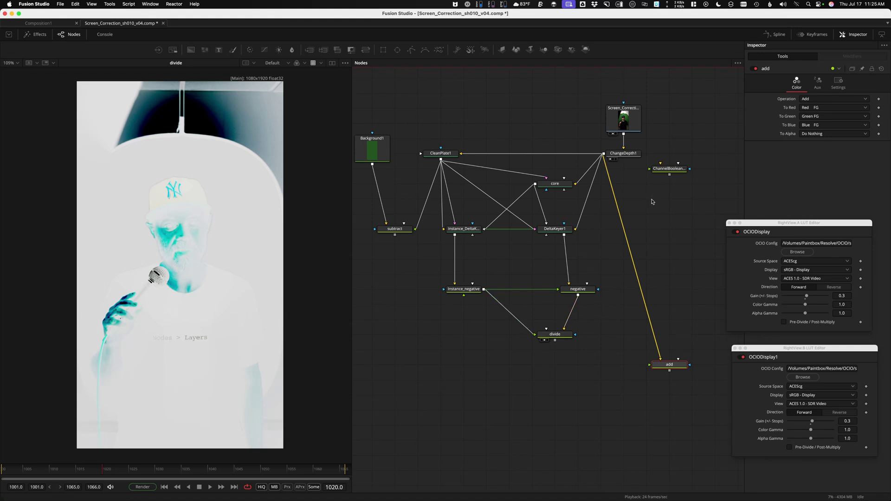
Paste a copy of ChannelBooleans1 below divide, connect divide's output to its background input and rename it shuffle_rgb.
{"action": "left_click", "coordinate": [669, 169]}
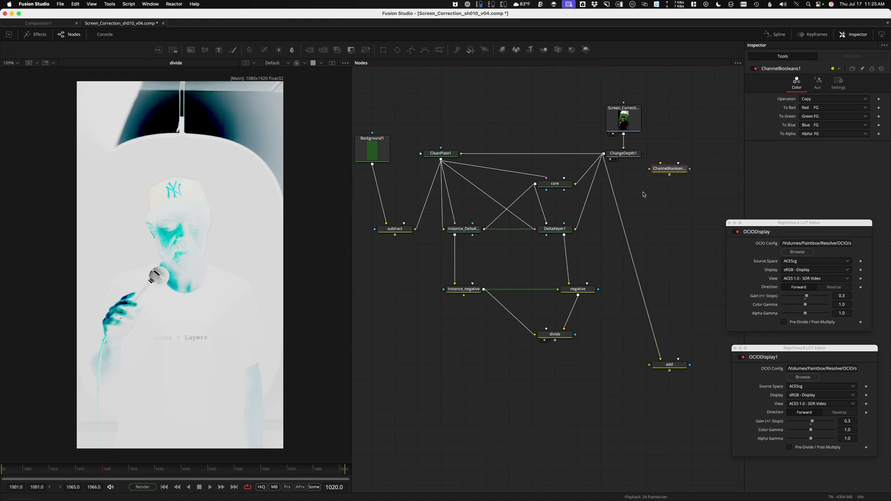
{"action": "key", "text": "ctrl+v"}
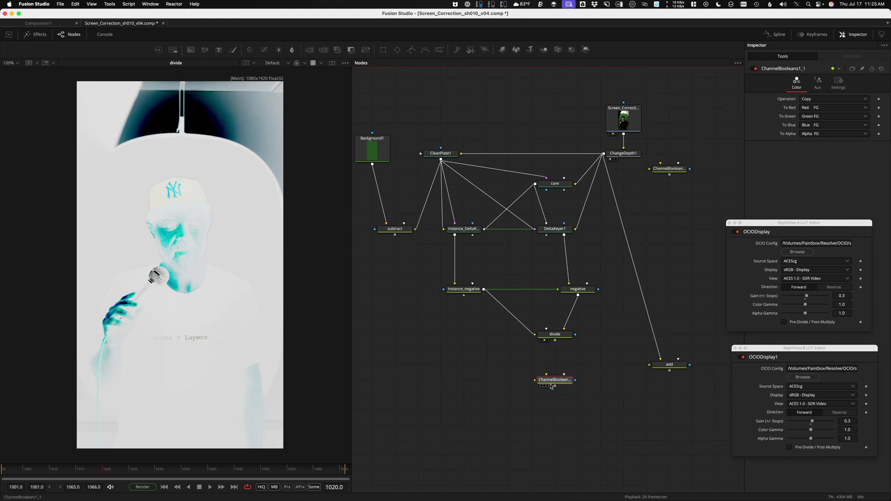
{"action": "left_click_drag", "start_coordinate": [555, 340], "coordinate": [561, 384]}
{"action": "key", "text": "F2"}
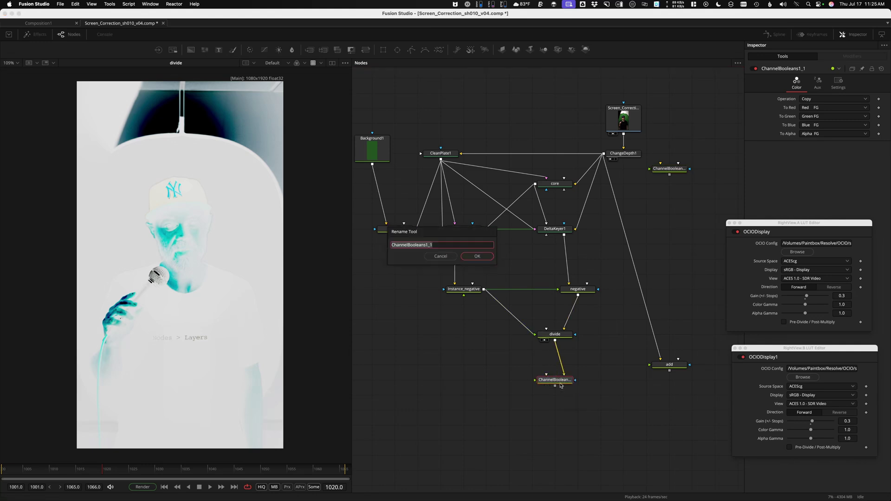
{"action": "type", "text": "shuffle_rgb"}
{"action": "key", "text": "Return"}
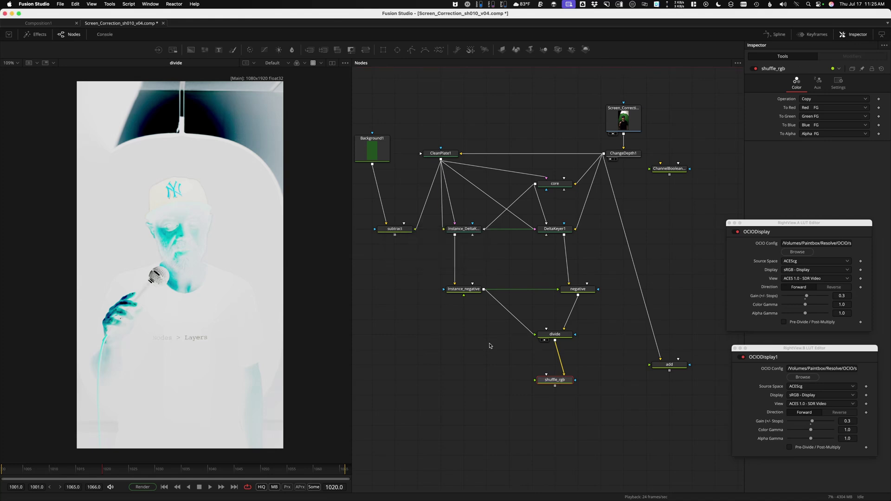
Set shuffle_rgb's To Red, To Green and To Blue to Alpha FG and view its output.
{"action": "left_click", "coordinate": [821, 108]}
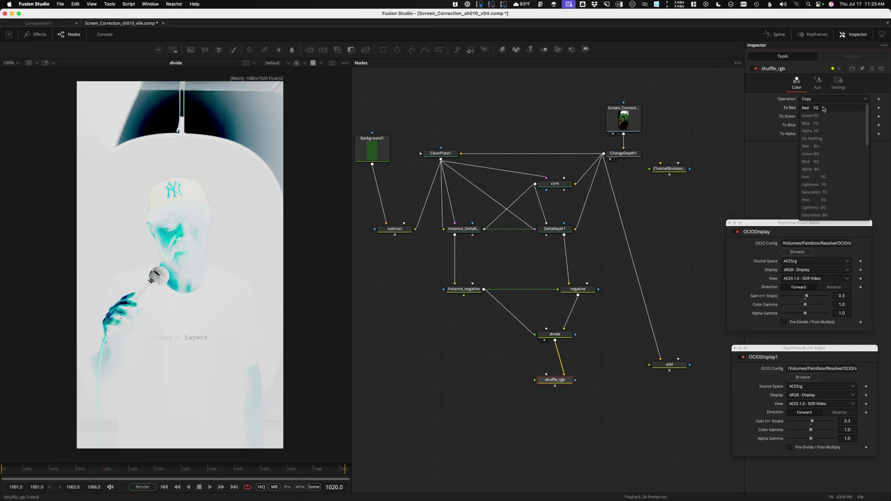
{"action": "left_click", "coordinate": [815, 132]}
{"action": "left_click", "coordinate": [813, 126]}
{"action": "left_click", "coordinate": [822, 134]}
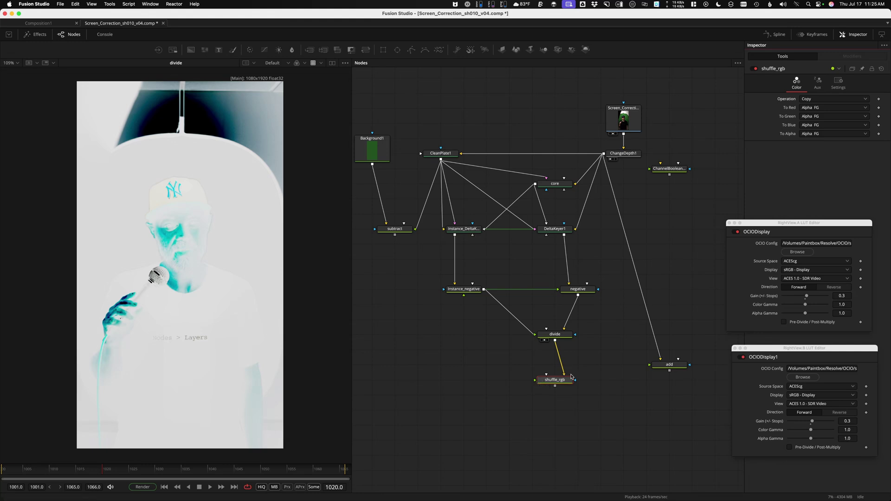
{"action": "left_click_drag", "start_coordinate": [561, 381], "coordinate": [238, 360]}
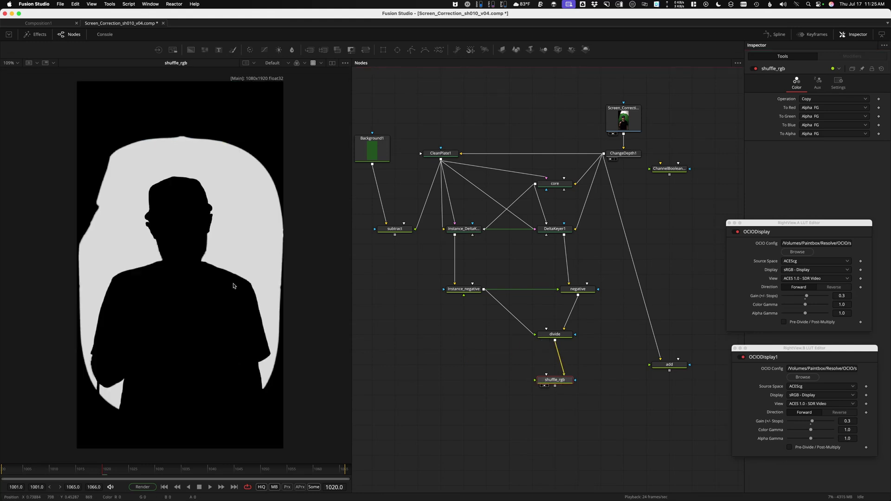
Play back shuffle_rgb's matte, and view and play subtract's output for comparison.
{"action": "key", "text": "space"}
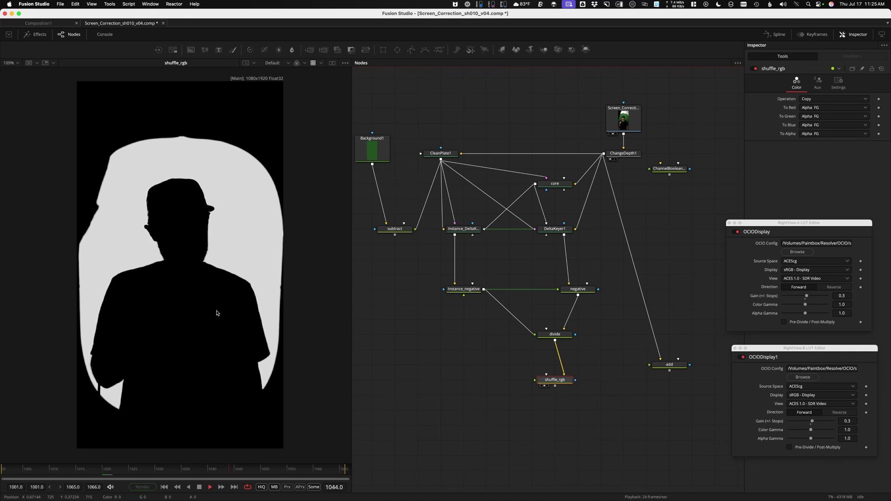
{"action": "key", "text": "space"}
{"action": "left_click_drag", "start_coordinate": [397, 232], "coordinate": [312, 276]}
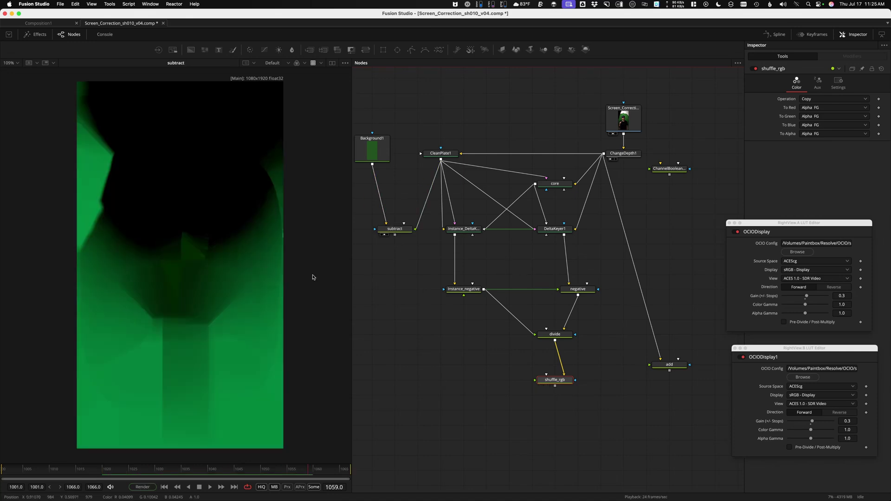
{"action": "scroll", "coordinate": [449, 285], "scroll_direction": "left", "scroll_amount": 2}
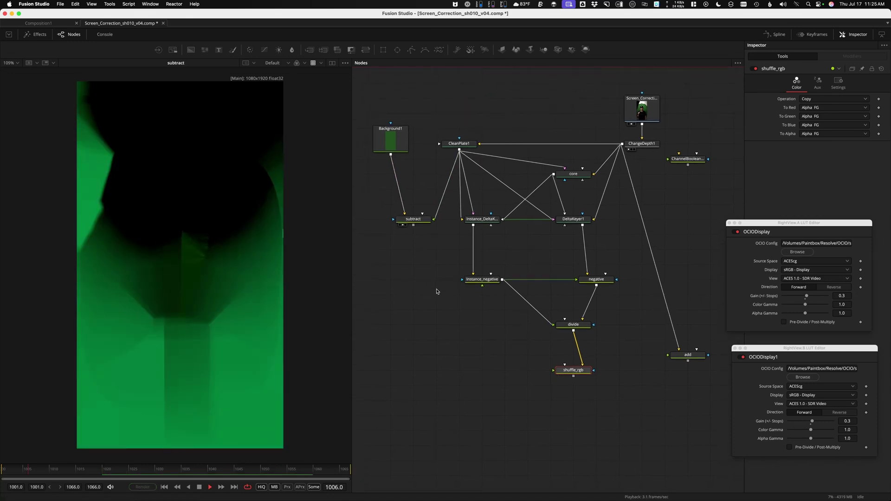
{"action": "key", "text": "space"}
Place ChannelBooleans1 below shuffle_rgb and set its Operation to Multiply and To Alpha to Do Nothing.
{"action": "scroll", "coordinate": [494, 366], "scroll_direction": "down", "scroll_amount": 2}
{"action": "scroll", "coordinate": [483, 346], "scroll_direction": "down", "scroll_amount": 1}
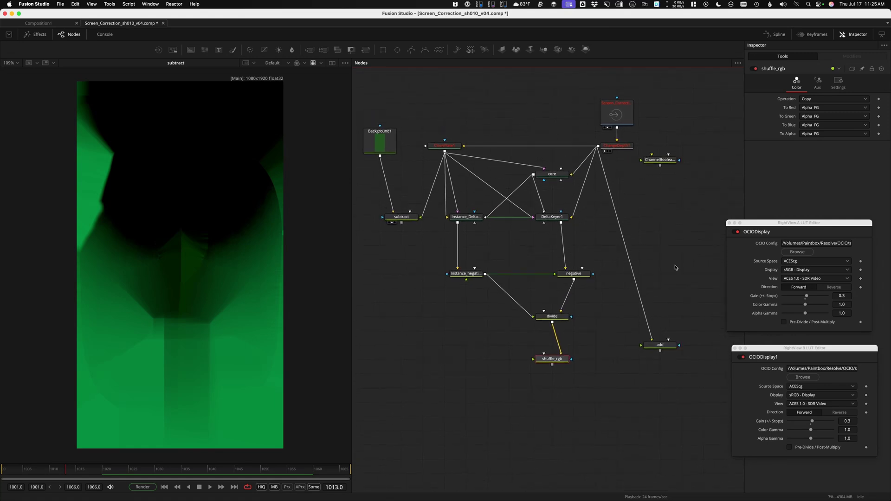
{"action": "left_click_drag", "start_coordinate": [658, 165], "coordinate": [507, 393]}
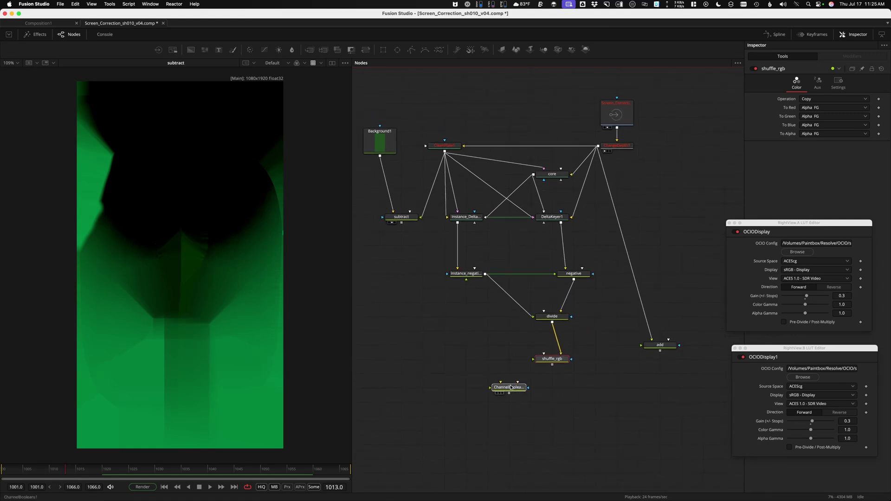
{"action": "left_click", "coordinate": [813, 99]}
{"action": "left_click", "coordinate": [820, 145]}
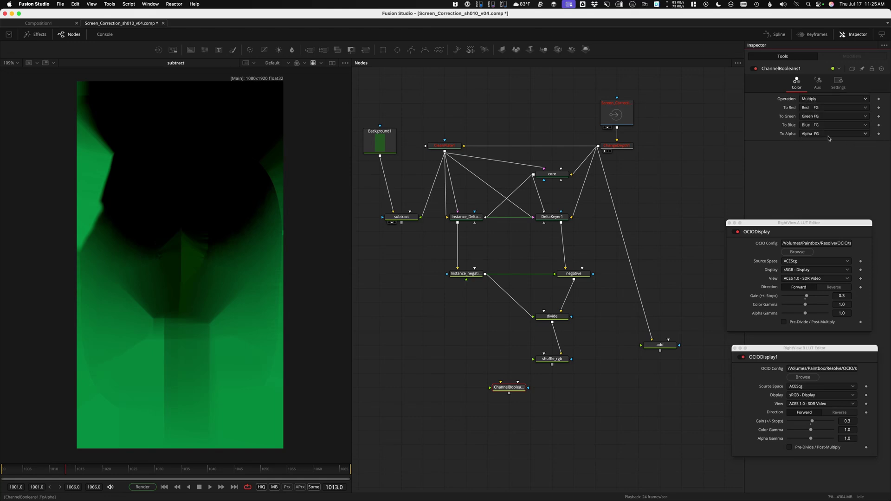
{"action": "left_click", "coordinate": [828, 134]}
{"action": "left_click", "coordinate": [829, 141]}
Rename ChannelBooleans1 as multiply and connect shuffle_rgb to its background input and subtract to its foreground input.
{"action": "key", "text": "F2"}
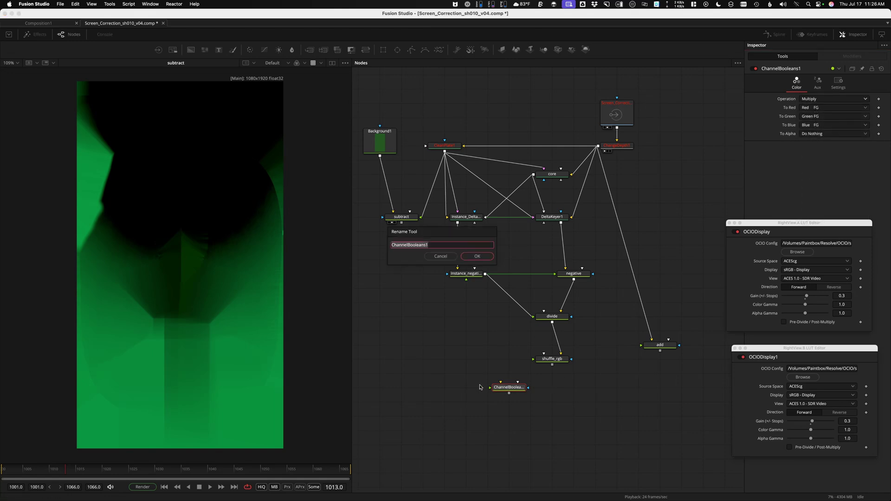
{"action": "type", "text": "multiply"}
{"action": "key", "text": "Return"}
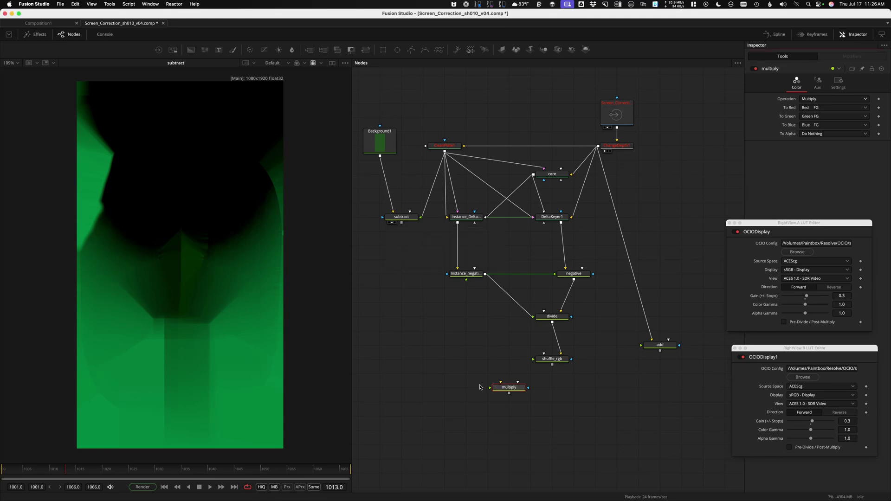
{"action": "left_click_drag", "start_coordinate": [552, 365], "coordinate": [521, 388]}
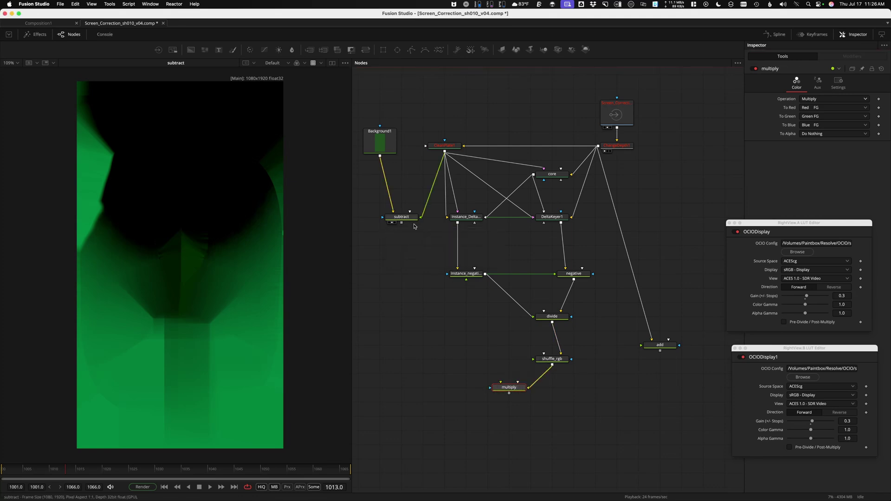
{"action": "left_click_drag", "start_coordinate": [401, 222], "coordinate": [514, 389]}
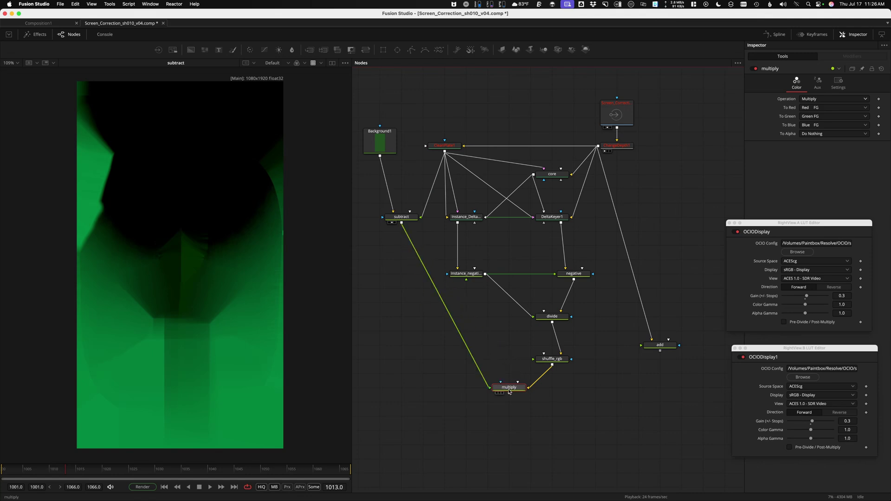
View multiply's output and play it back to check the masked green difference.
{"action": "key", "text": "1"}
{"action": "key", "text": "space"}
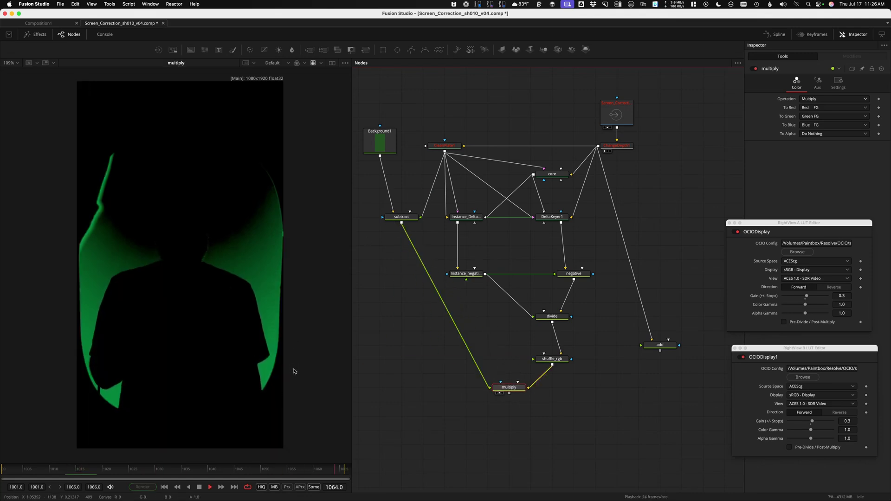
{"action": "scroll", "coordinate": [227, 321], "scroll_direction": "down", "scroll_amount": 3}
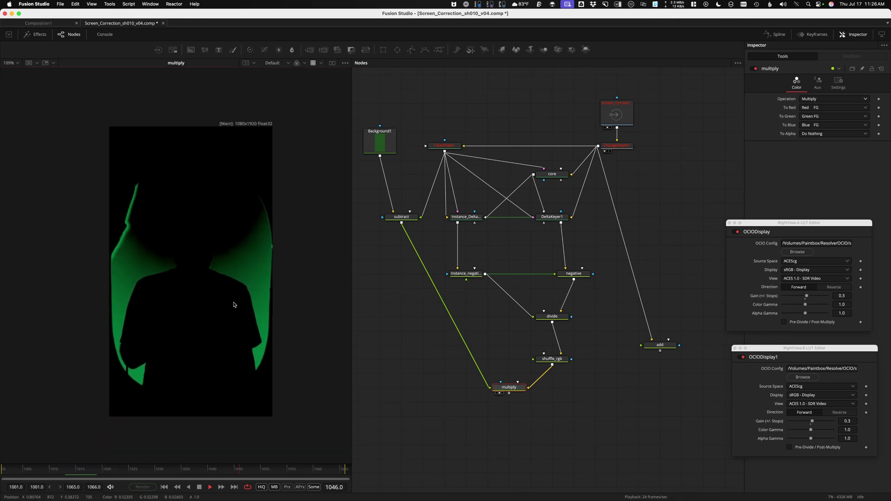
{"action": "scroll", "coordinate": [258, 315], "scroll_direction": "up", "scroll_amount": 3}
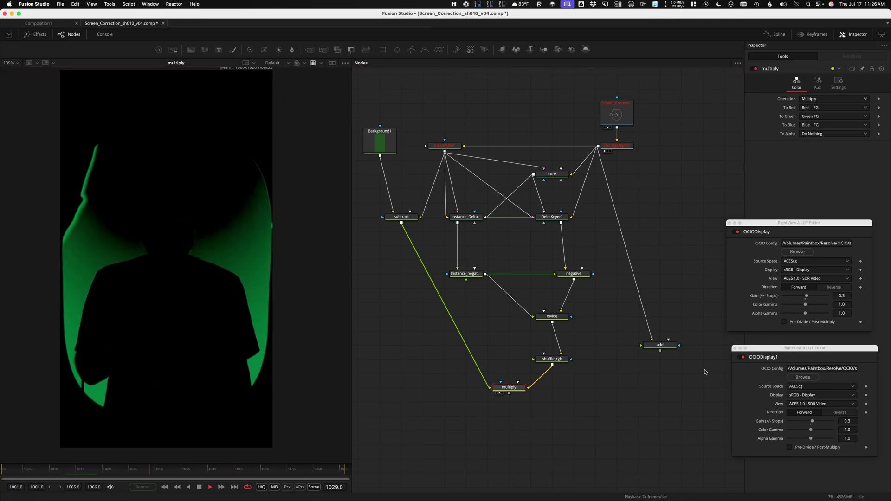
Move add level with multiply and compare the ChangeDepth1 and multiply outputs in the viewer.
{"action": "left_click_drag", "start_coordinate": [660, 345], "coordinate": [660, 388]}
{"action": "key", "text": "space"}
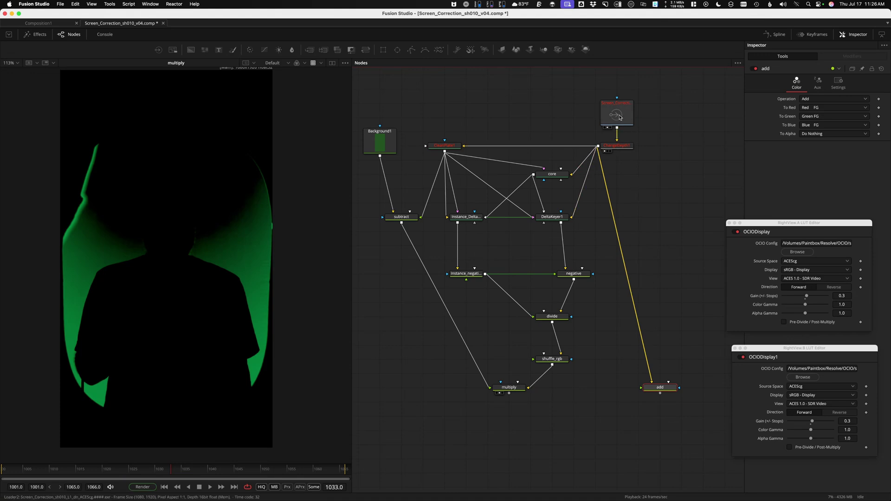
{"action": "left_click_drag", "start_coordinate": [615, 115], "coordinate": [189, 200]}
{"action": "key", "text": "1"}
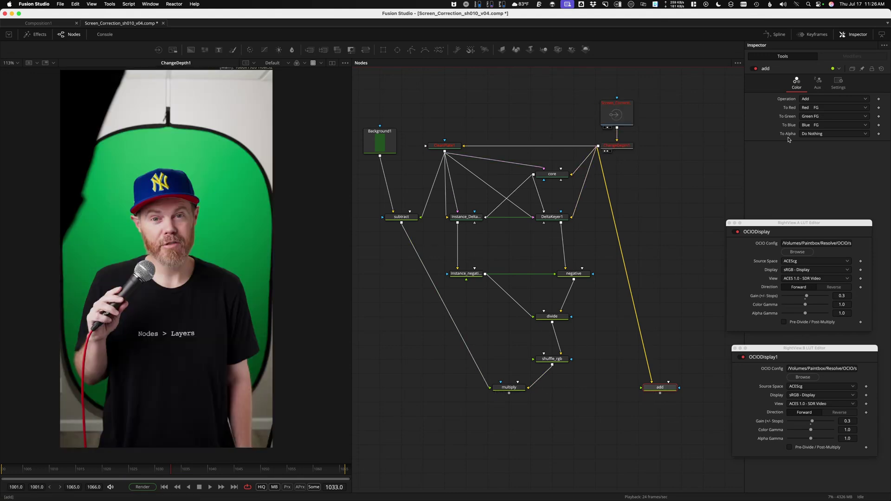
{"action": "left_click_drag", "start_coordinate": [509, 387], "coordinate": [72, 324]}
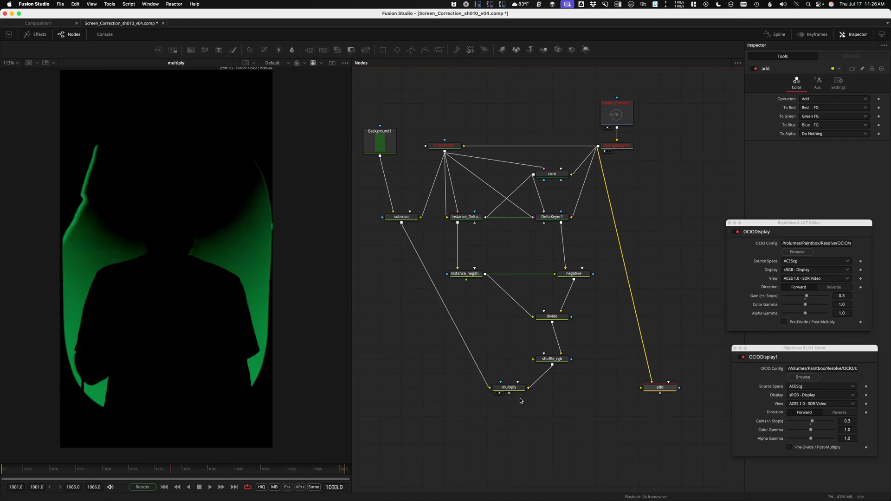
Connect multiply's output to add's foreground input and play back add's result.
{"action": "left_click_drag", "start_coordinate": [526, 399], "coordinate": [178, 347]}
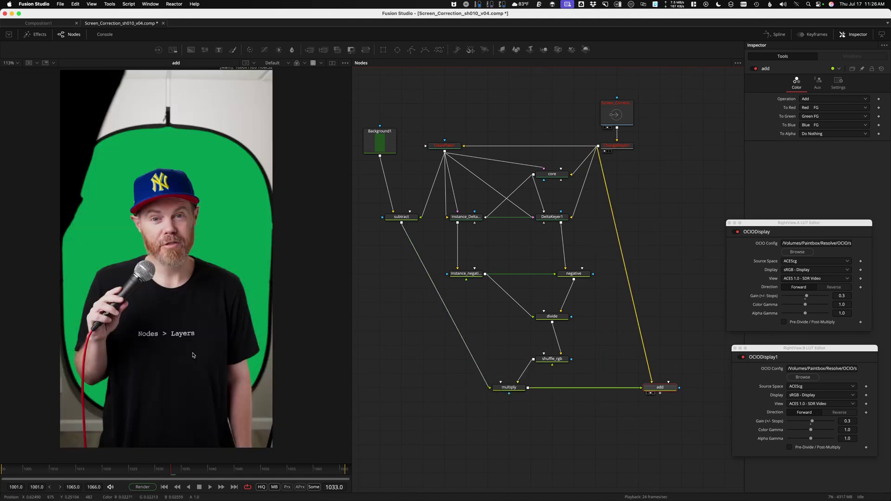
{"action": "key", "text": "space"}
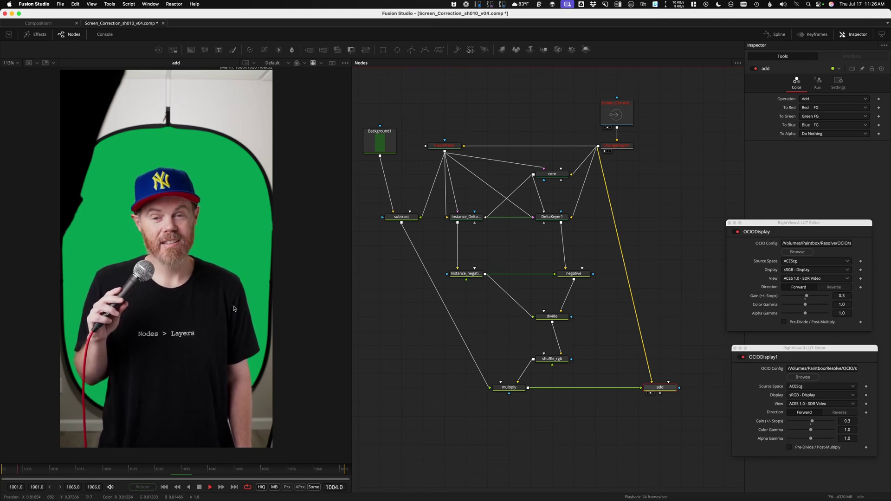
{"action": "key", "text": "space"}
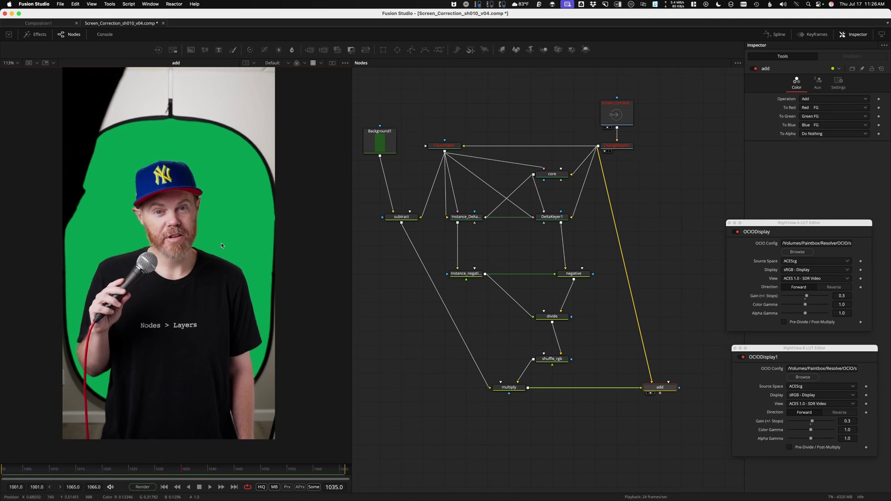
{"action": "left_click_drag", "start_coordinate": [221, 244], "coordinate": [222, 262]}
Load the original Screen_Correction plate into the B buffer and wipe it against add around the face and beard edges.
{"action": "key", "text": "comma"}
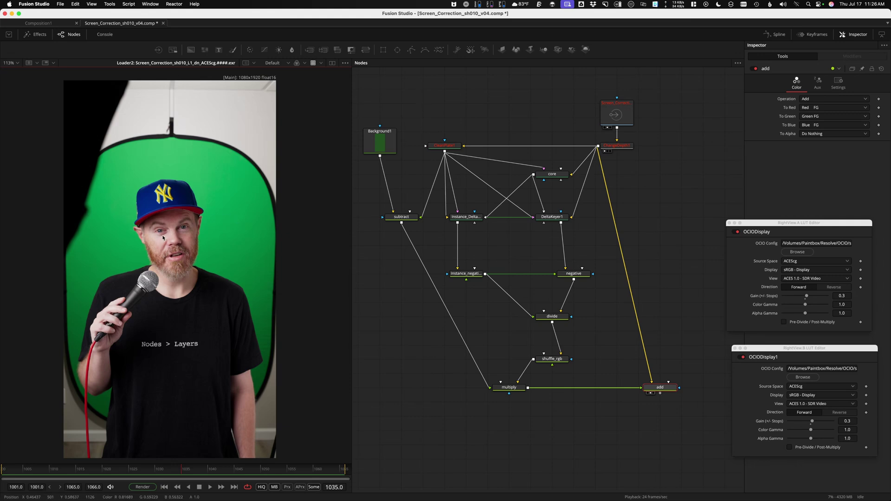
{"action": "key", "text": "slash"}
{"action": "left_click_drag", "start_coordinate": [184, 280], "coordinate": [209, 339]}
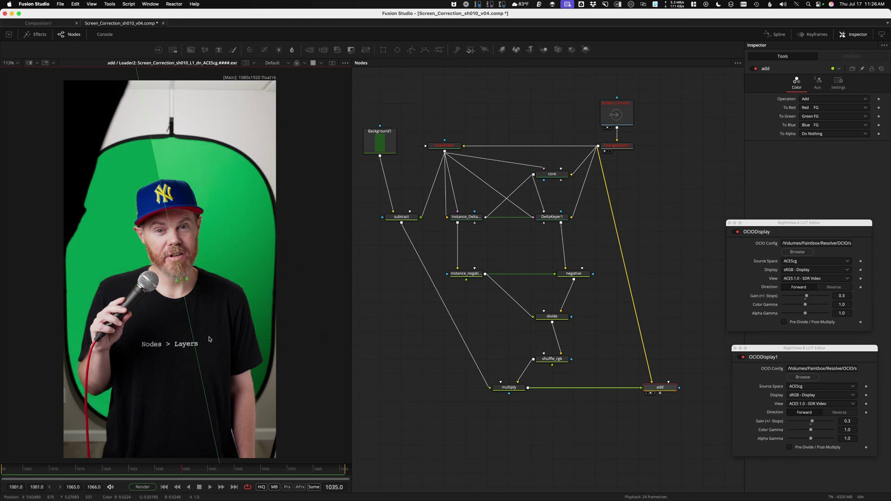
{"action": "left_click_drag", "start_coordinate": [185, 281], "coordinate": [364, 238]}
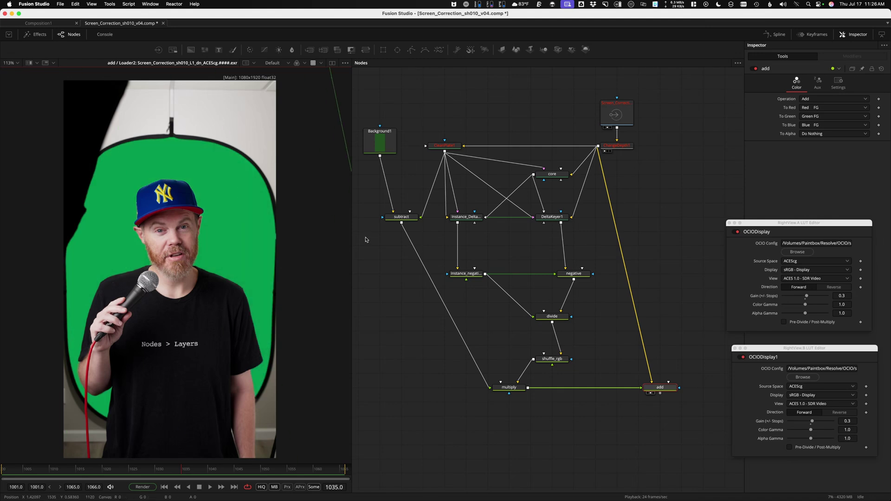
{"action": "scroll", "coordinate": [198, 251], "scroll_direction": "up", "scroll_amount": 10}
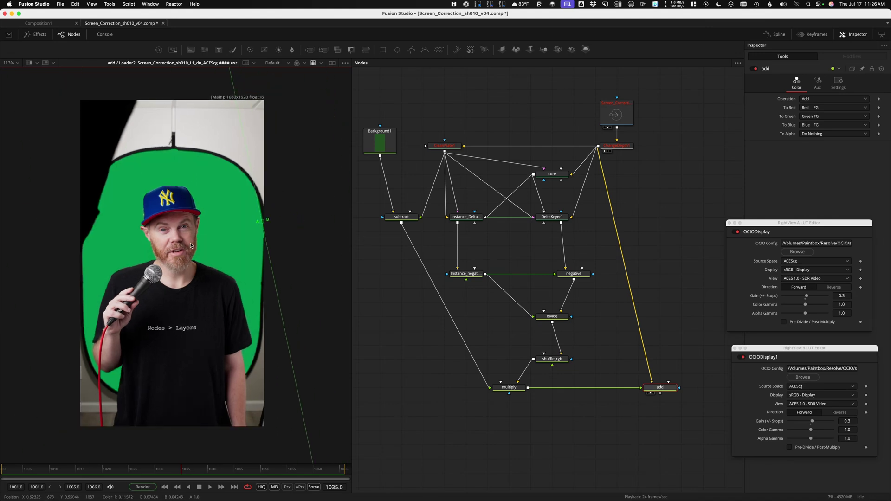
{"action": "left_click_drag", "start_coordinate": [233, 248], "coordinate": [208, 239]}
{"action": "left_click_drag", "start_coordinate": [175, 363], "coordinate": [164, 327]}
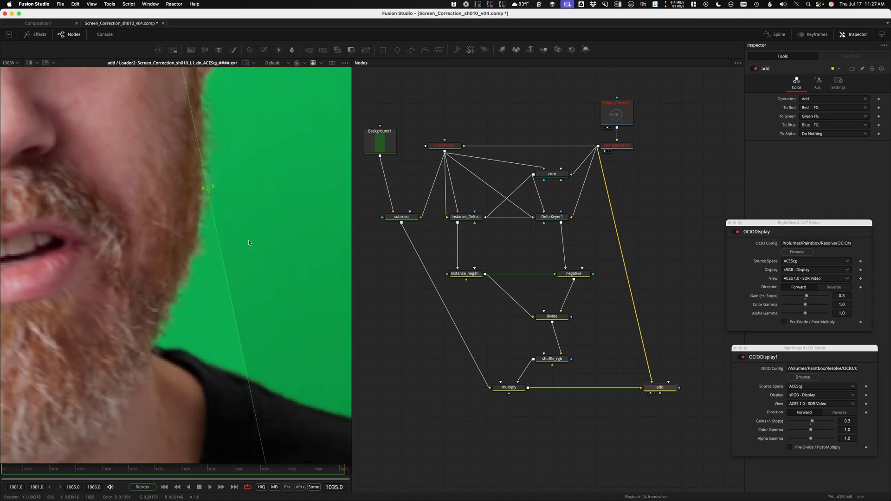
Raise CleanPlate1's Erode to 0.01476 and play a few frames to check the beard edge.
{"action": "left_click", "coordinate": [444, 145]}
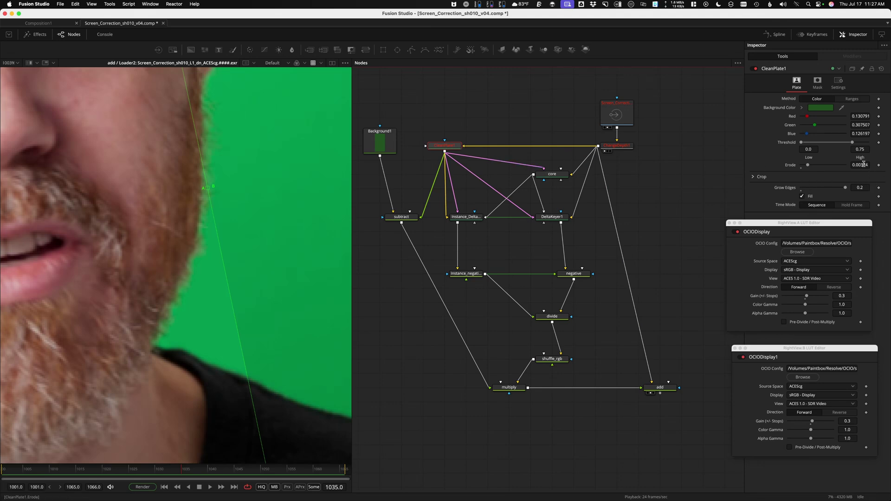
{"action": "left_click_drag", "start_coordinate": [863, 164], "coordinate": [868, 164]}
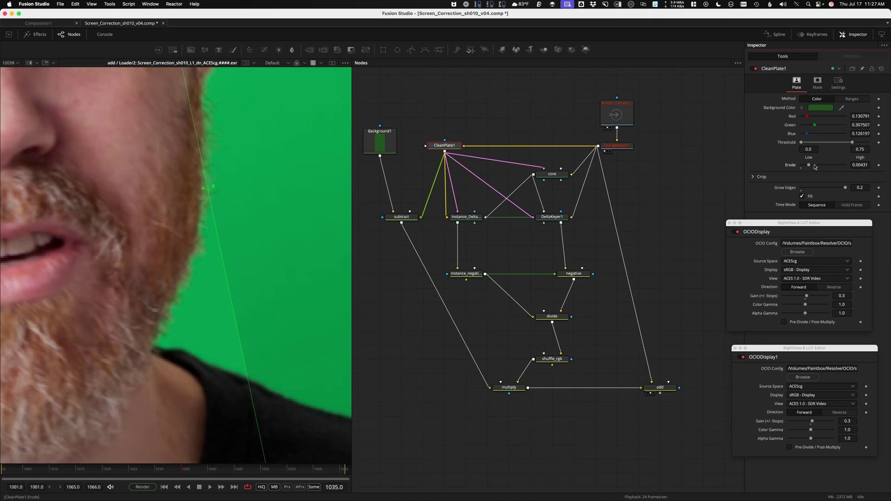
{"action": "left_click_drag", "start_coordinate": [809, 165], "coordinate": [827, 166]}
{"action": "key", "text": "space"}
{"action": "key", "text": "space"}
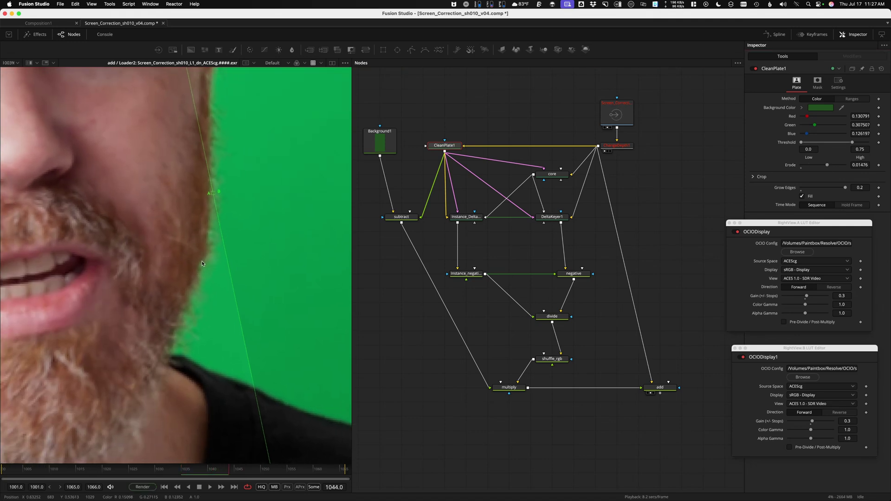
Check the wipe across the face and play back add's full-frame result.
{"action": "scroll", "coordinate": [207, 260], "scroll_direction": "down", "scroll_amount": 3}
{"action": "left_click_drag", "start_coordinate": [209, 235], "coordinate": [226, 224]}
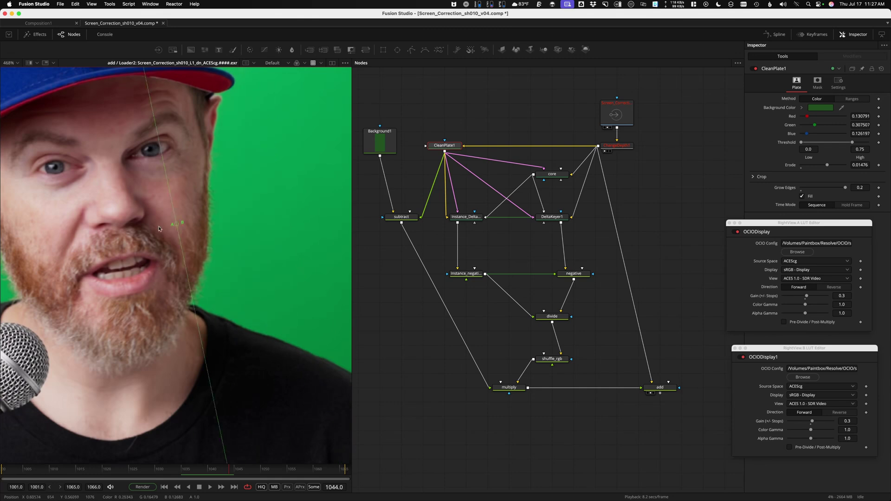
{"action": "scroll", "coordinate": [218, 241], "scroll_direction": "down", "scroll_amount": 4}
{"action": "key", "text": "space"}
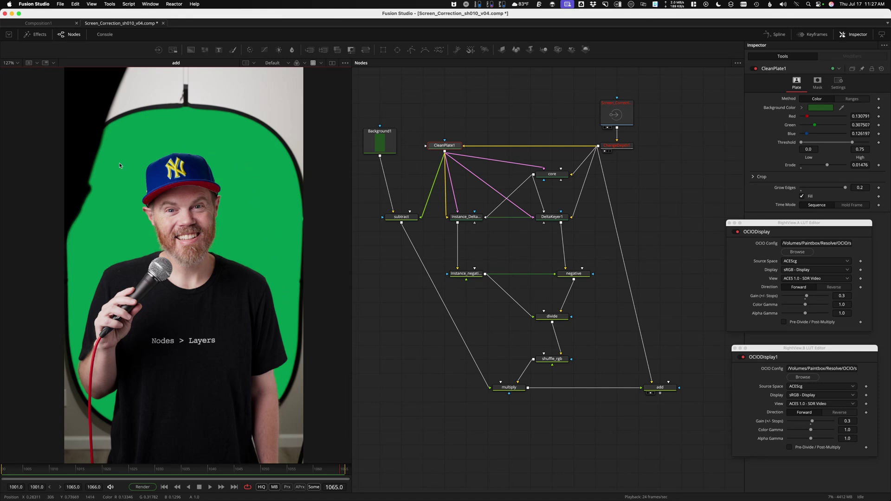
Wipe between add and the original plate along the shoulder and cap edges to inspect fine detail.
{"action": "scroll", "coordinate": [88, 258], "scroll_direction": "up", "scroll_amount": 10}
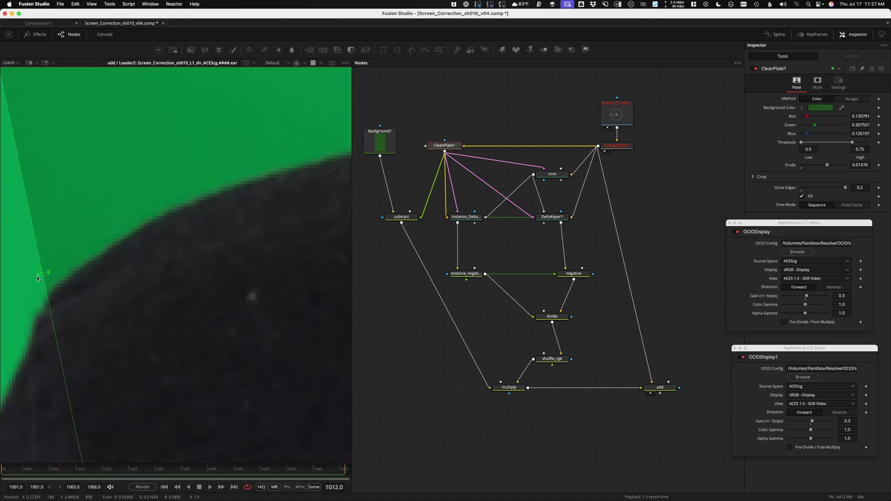
{"action": "scroll", "coordinate": [188, 223], "scroll_direction": "down", "scroll_amount": 7}
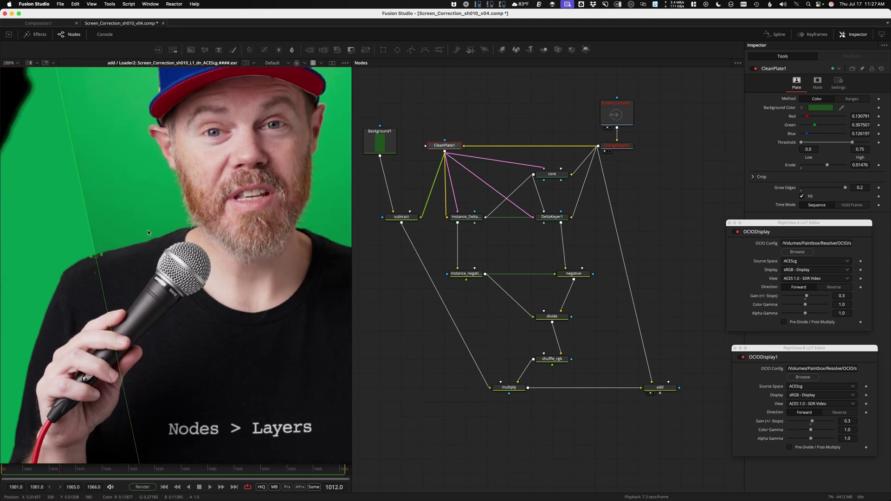
{"action": "scroll", "coordinate": [209, 190], "scroll_direction": "up", "scroll_amount": 4}
{"action": "key", "text": "slash"}
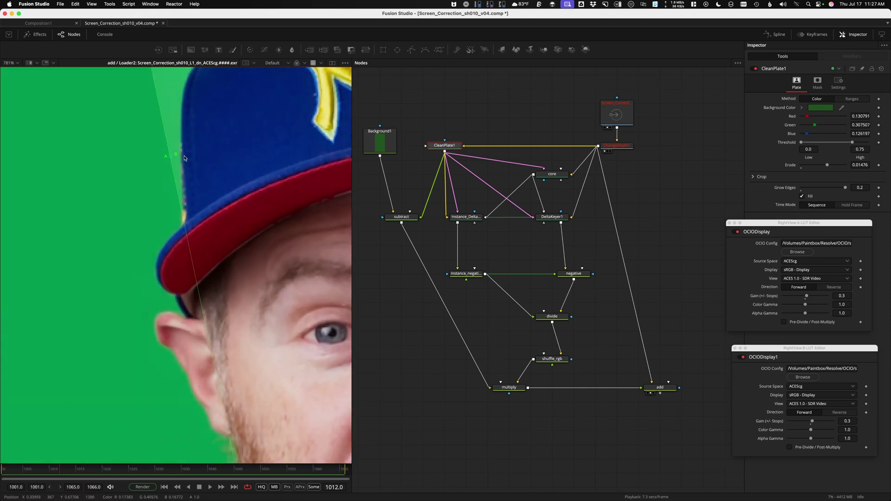
{"action": "left_click_drag", "start_coordinate": [172, 154], "coordinate": [150, 234]}
{"action": "left_click_drag", "start_coordinate": [186, 87], "coordinate": [185, 188]}
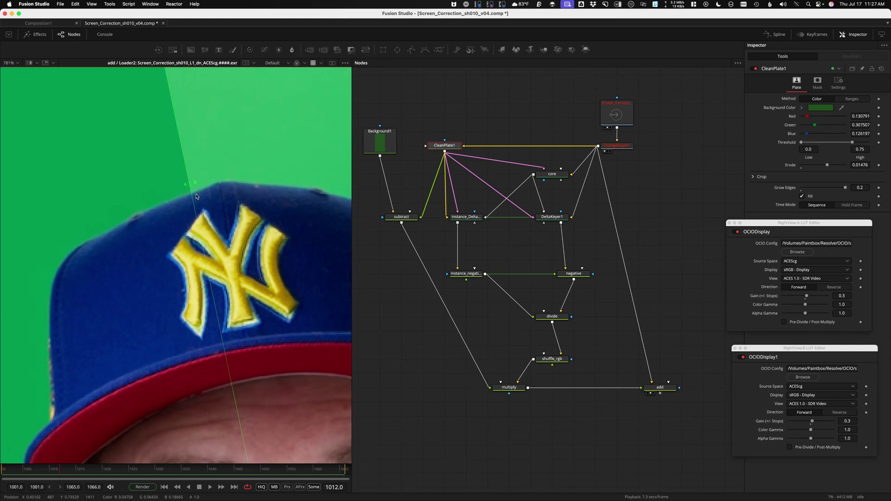